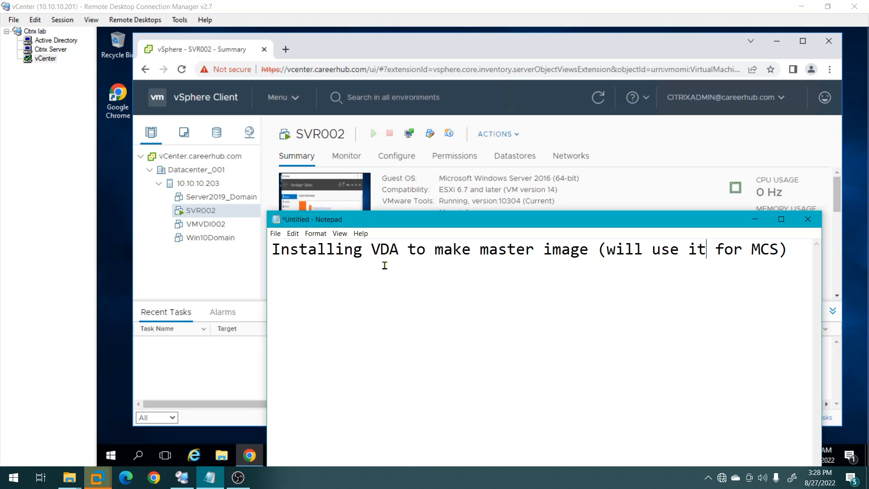
# Minimize the Notepad note to reveal SVR002's vSphere summary page.
pyautogui.click(754, 219)
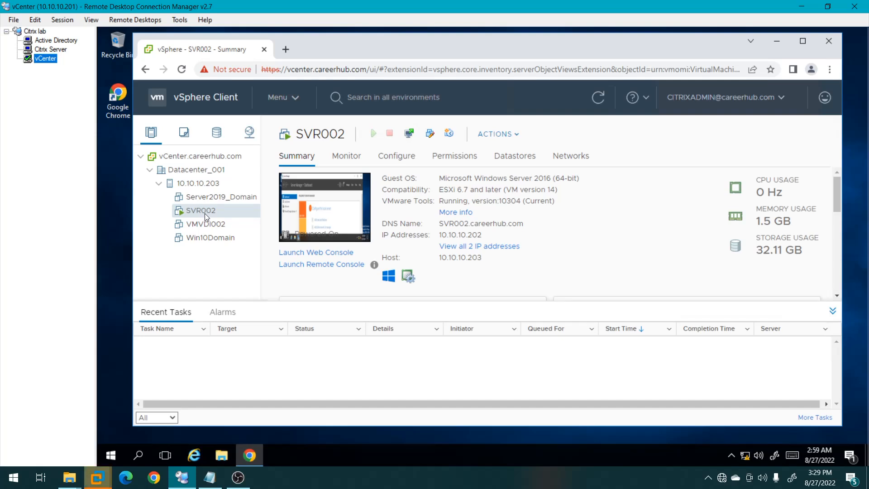
# Launch SVR002's web console, browse to Local Disk (C:), and minimize the CITRIX_LABS_TEST (D:) window.
pyautogui.click(315, 256)
pyautogui.click(616, 306)
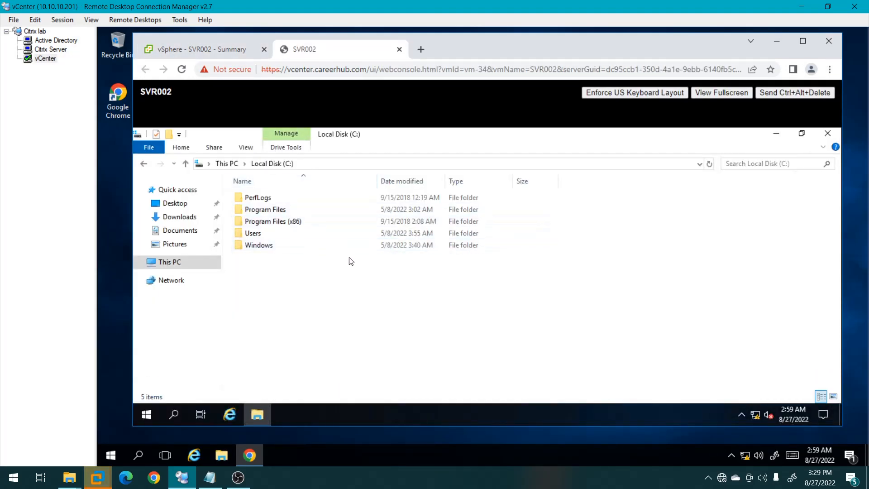
pyautogui.click(164, 266)
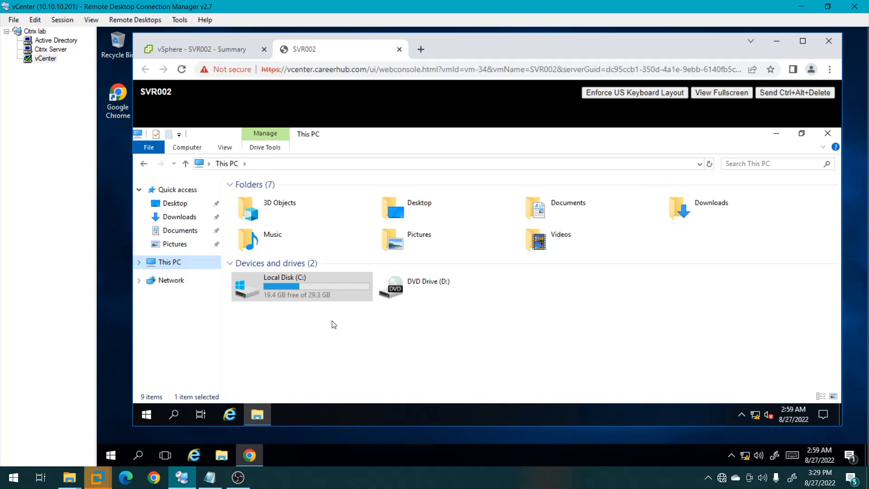
pyautogui.doubleClick(293, 283)
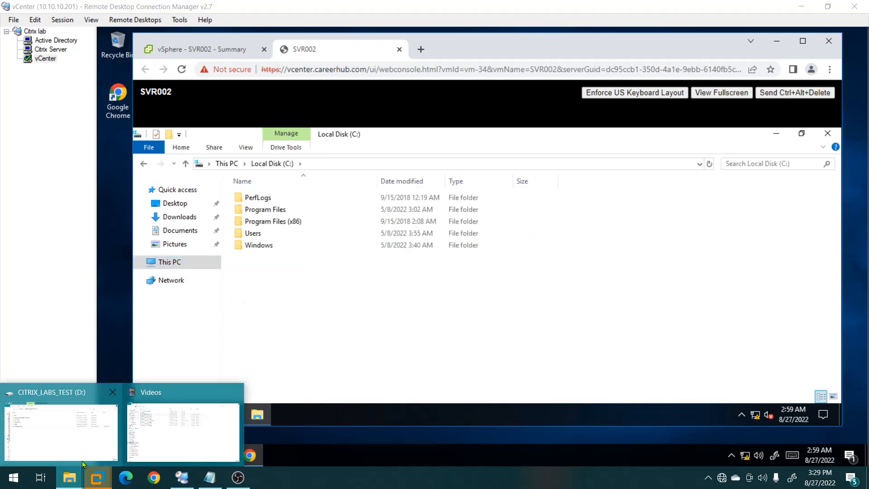
pyautogui.click(83, 464)
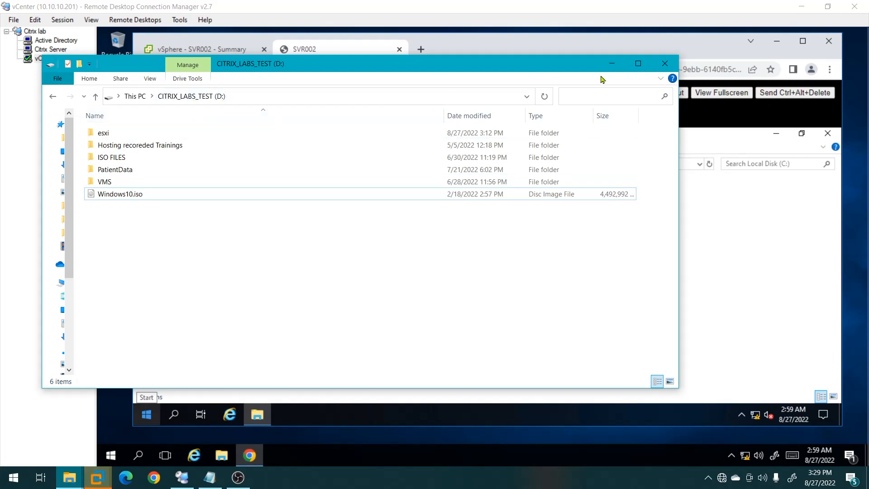
pyautogui.click(611, 64)
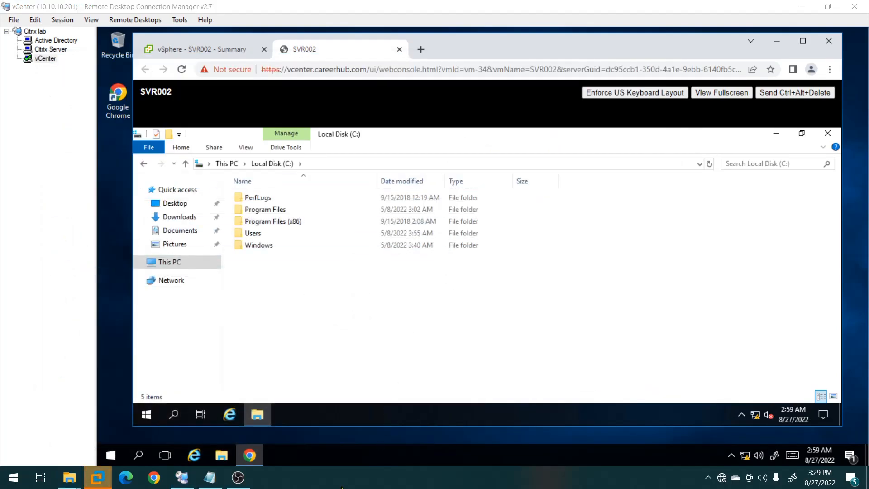
# Run ipconfig in a command prompt to check the VM's IP address.
pyautogui.press('super+r')
pyautogui.write('cmd')
pyautogui.press('Return')
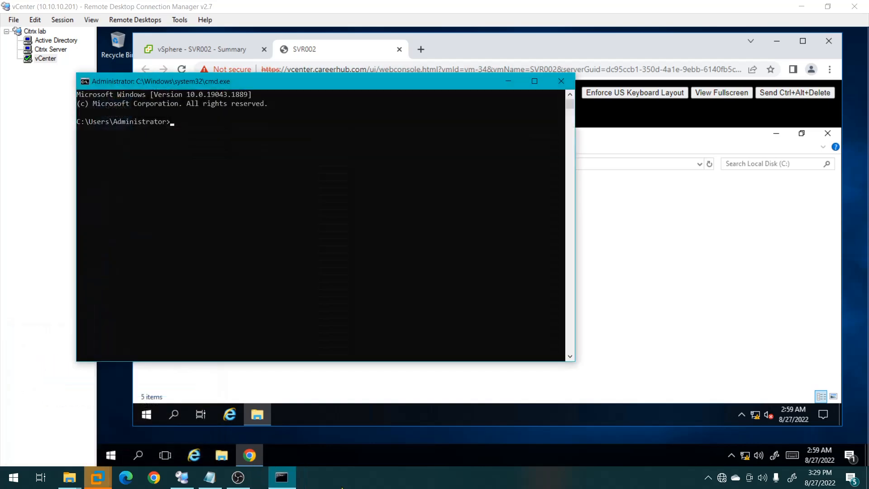
pyautogui.write('ipconfig')
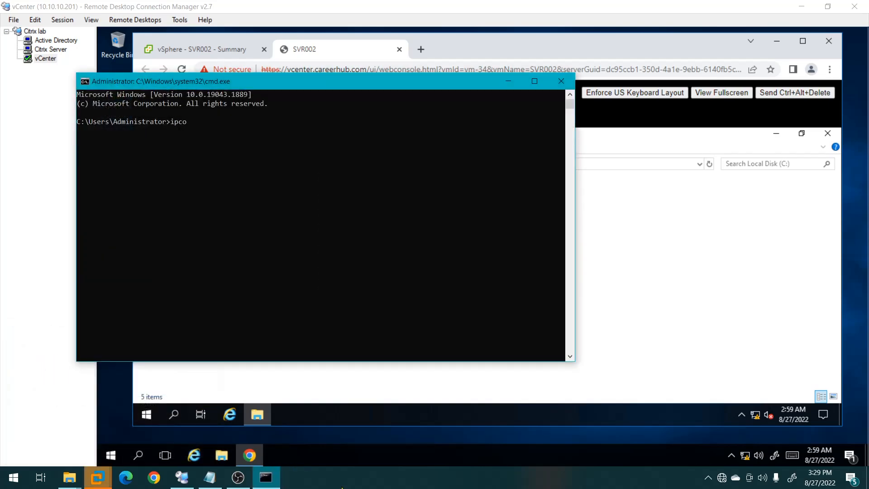
pyautogui.press('Return')
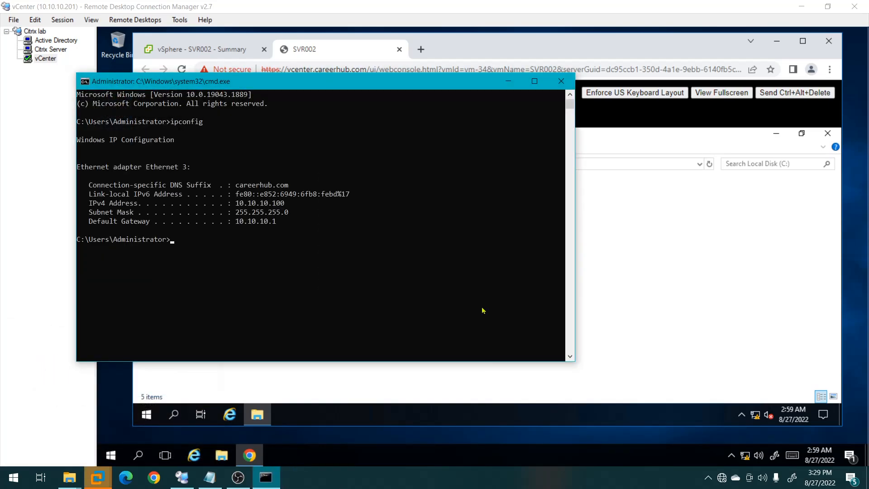
pyautogui.click(509, 81)
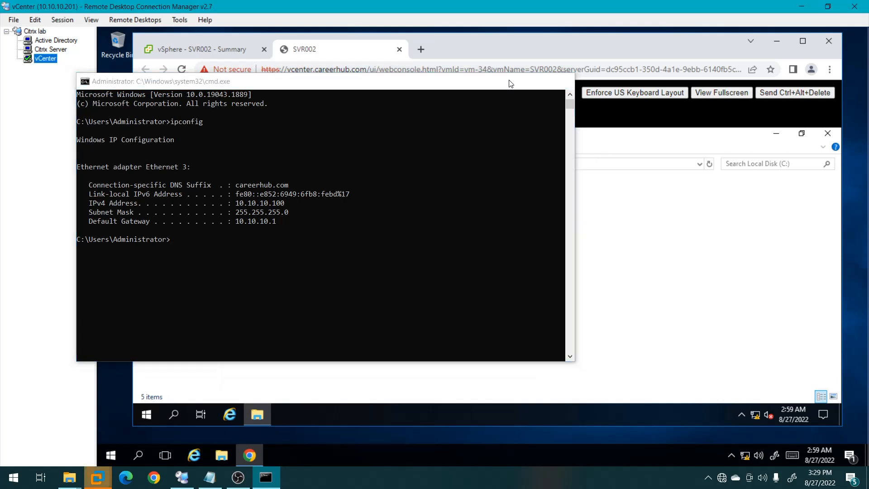
# Open \\10.10.10.100 in File Explorer, signing in with the network username and password.
pyautogui.click(349, 165)
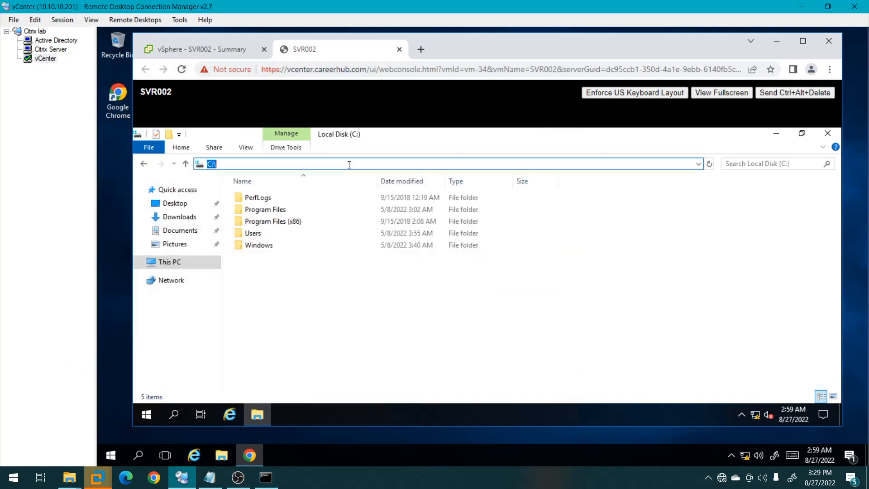
pyautogui.write('\\\\')
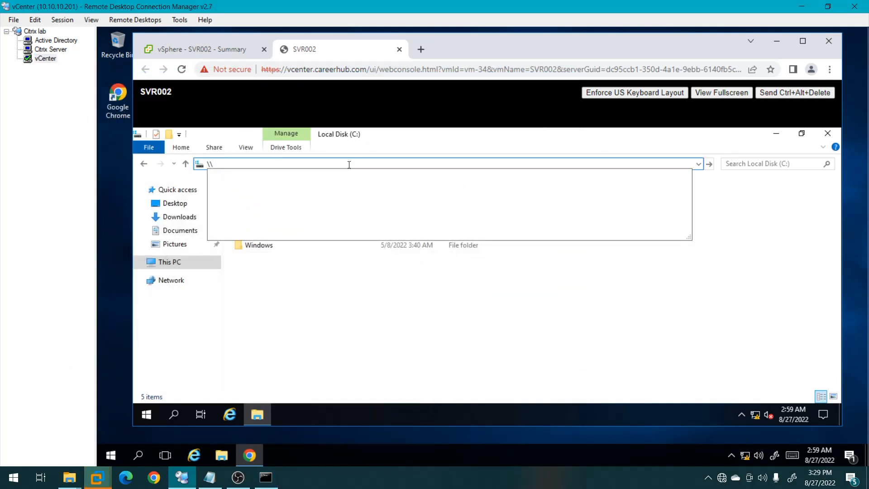
pyautogui.write('10.10.')
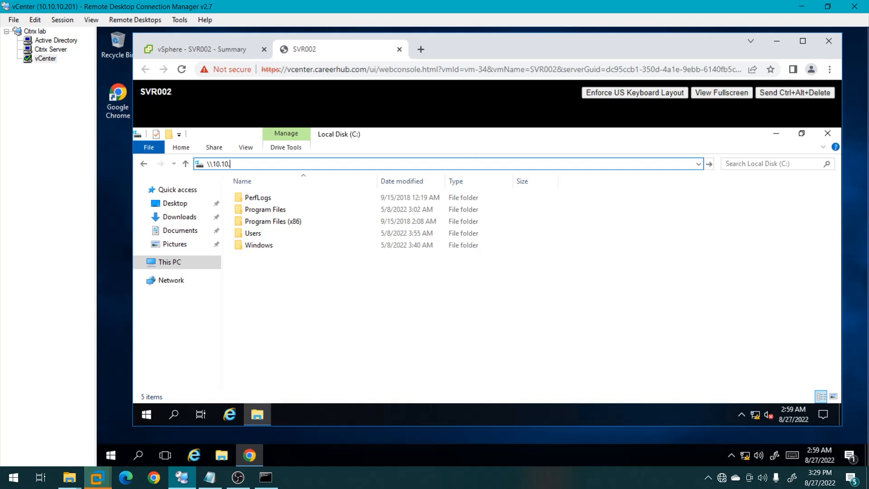
pyautogui.write('10.100')
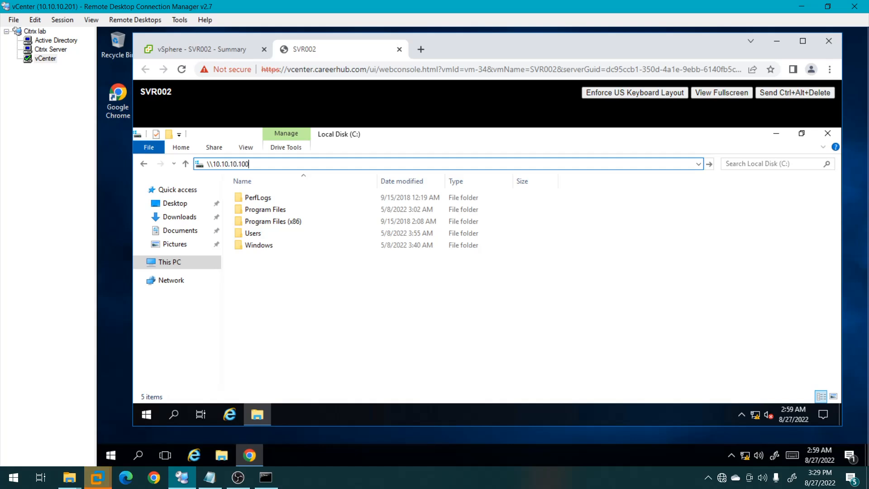
pyautogui.press('Return')
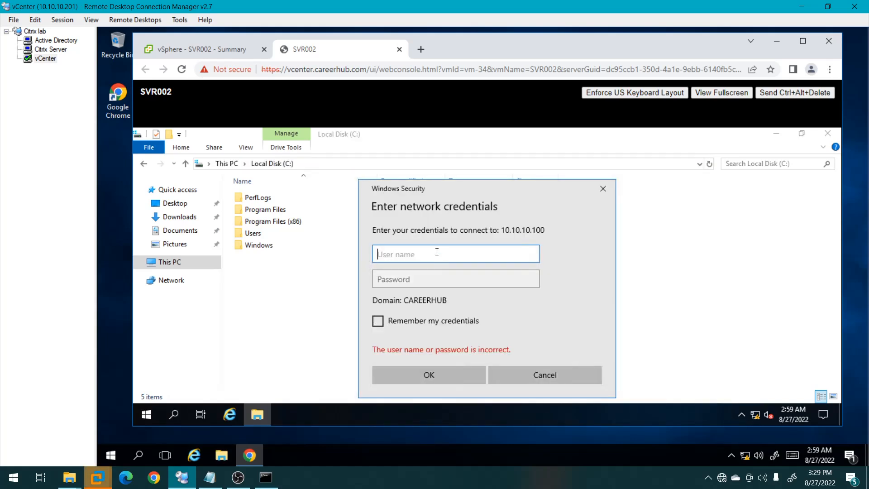
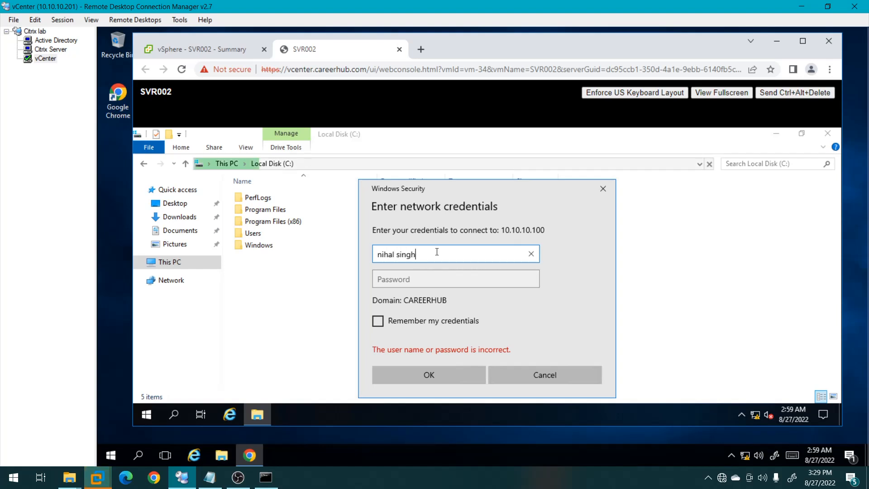
pyautogui.press('Tab')
pyautogui.write('******')
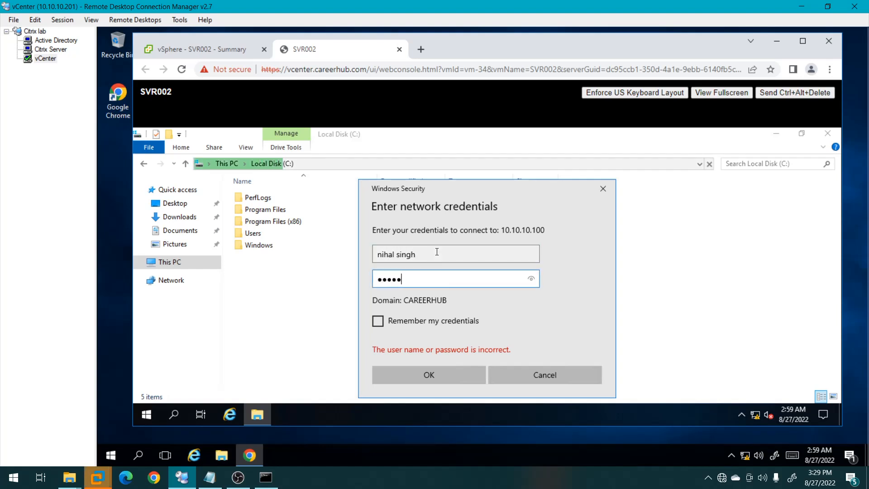
pyautogui.press('Return')
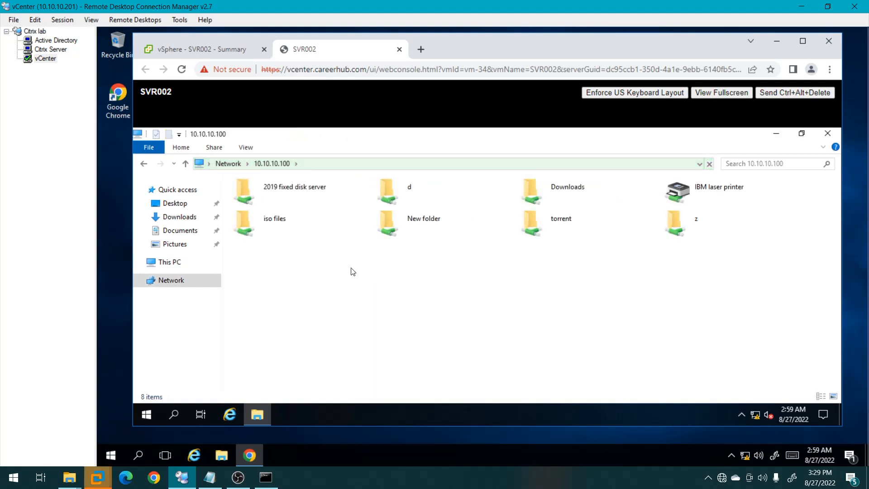
# Open the d share's ISO FILES folder and select the Citrix_Virtual_Apps_and_Desktops_7_2009 disc image.
pyautogui.click(402, 189)
pyautogui.doubleClick(402, 188)
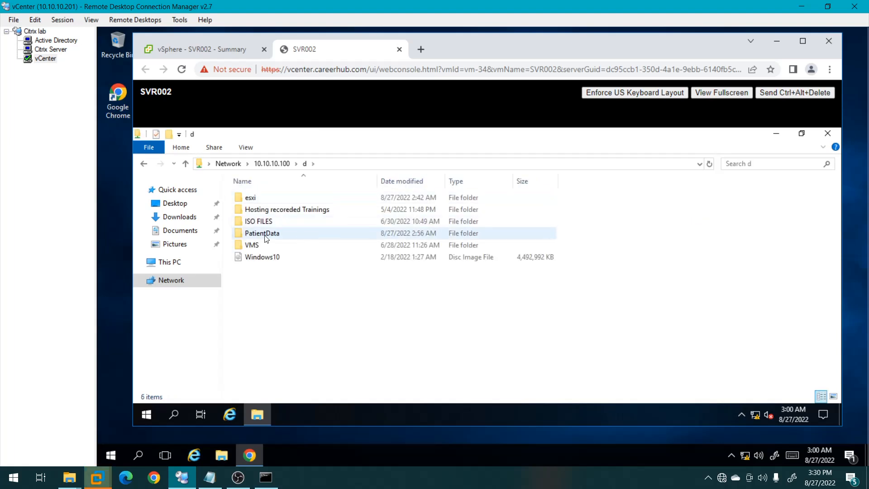
pyautogui.doubleClick(311, 220)
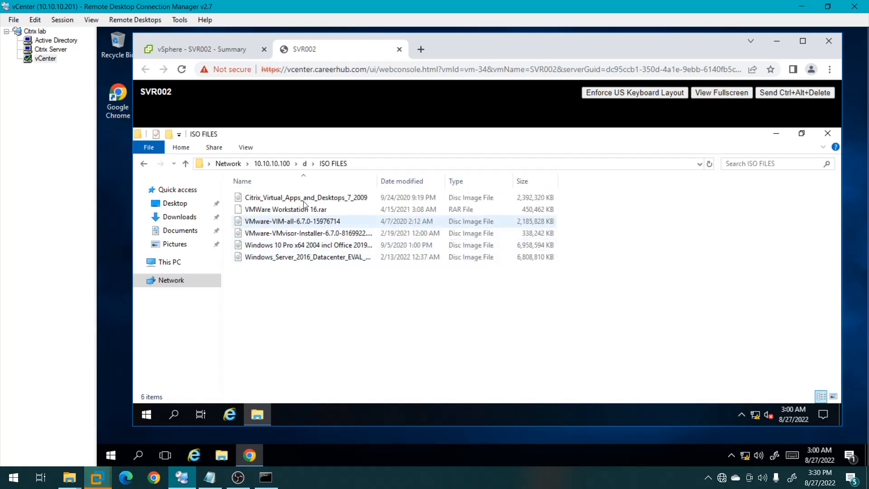
pyautogui.click(285, 200)
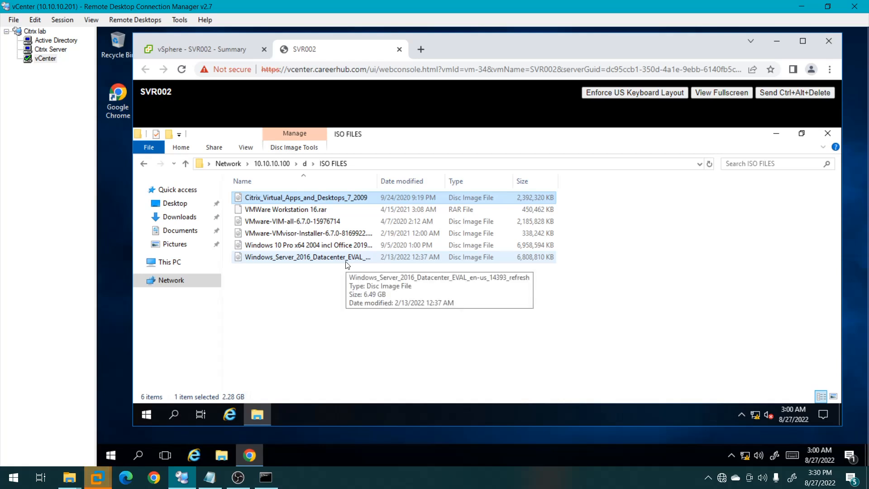
pyautogui.click(776, 133)
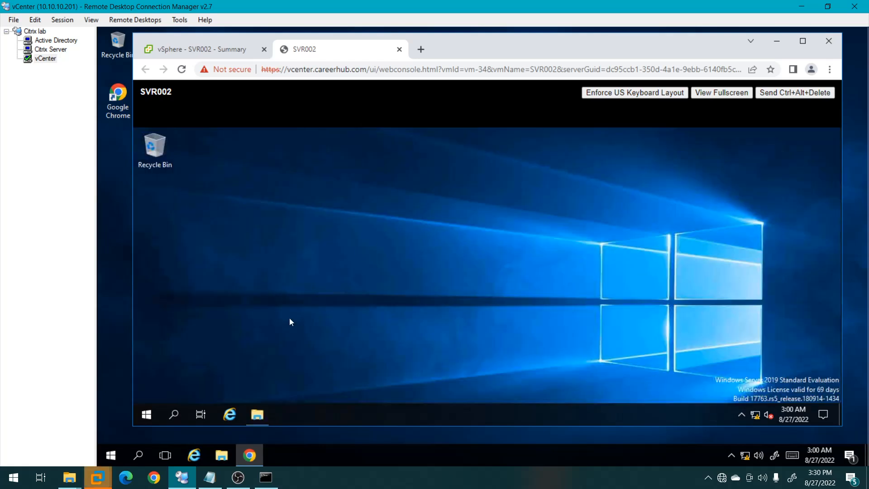
# Create an 'iso files' folder on Local Disk (C:) and paste the Citrix disc image into it.
pyautogui.click(257, 414)
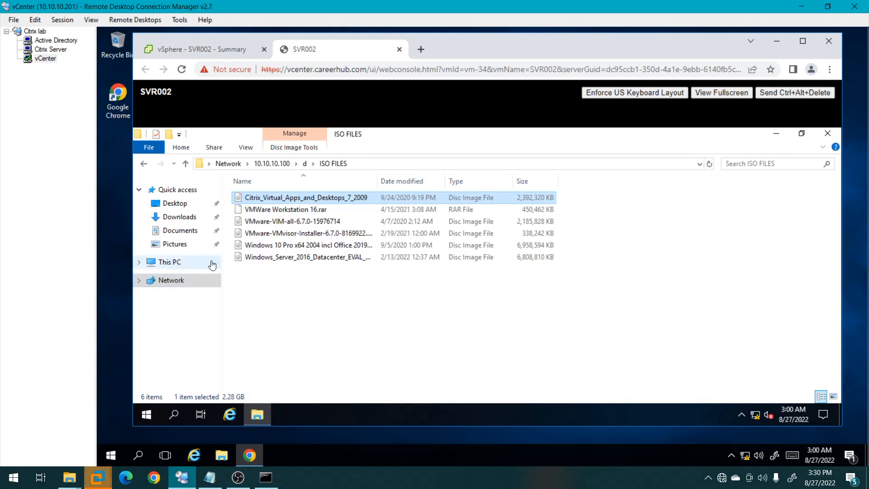
pyautogui.click(211, 265)
pyautogui.doubleClick(272, 286)
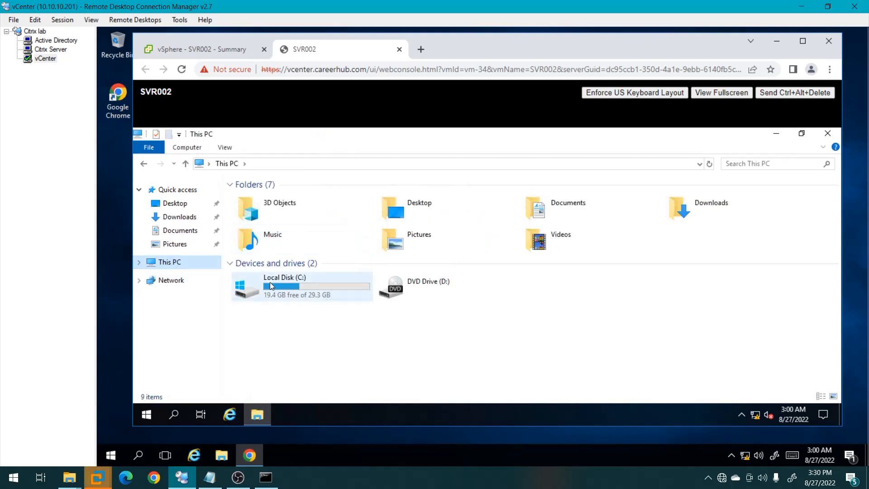
pyautogui.rightClick(319, 307)
pyautogui.moveTo(374, 278)
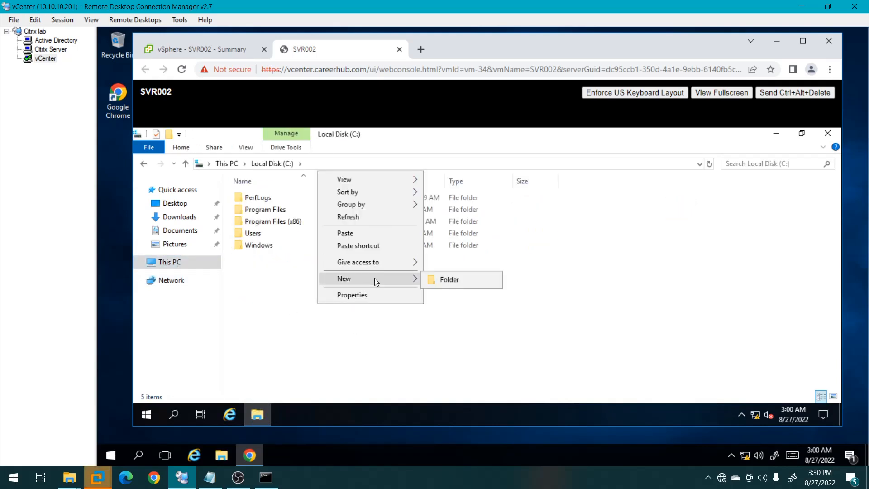
pyautogui.click(465, 280)
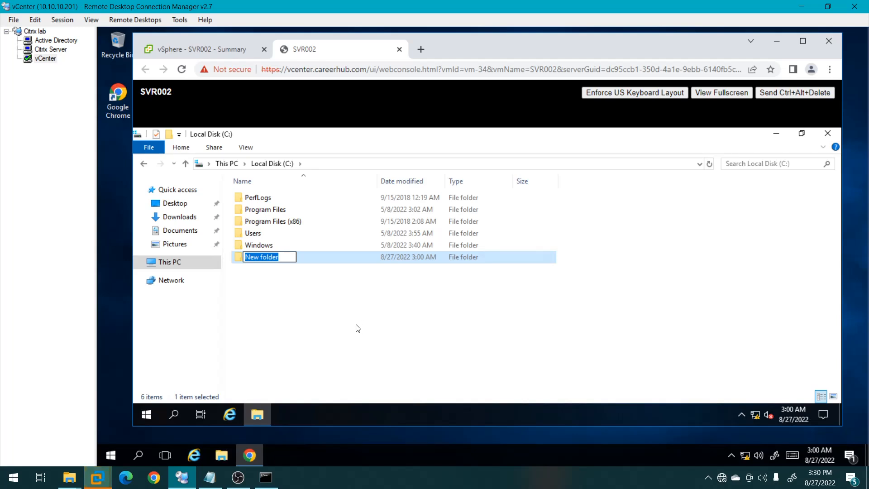
pyautogui.write('iso files')
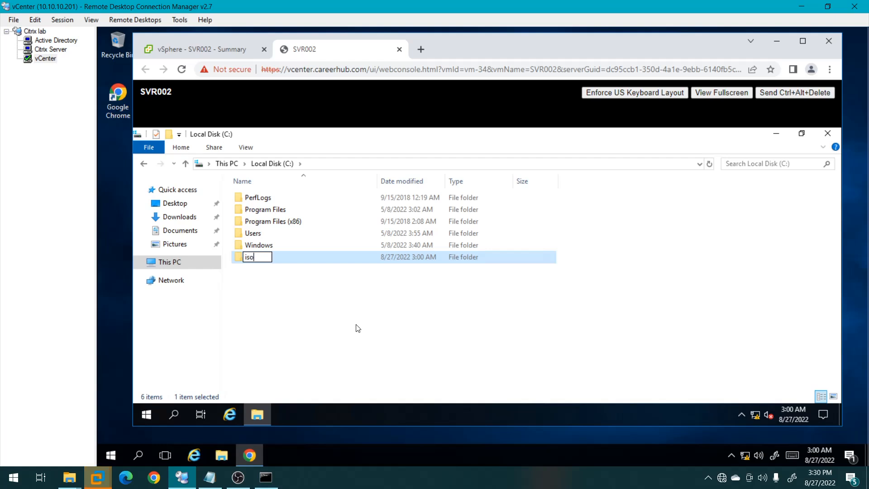
pyautogui.press('Return')
pyautogui.press('Return')
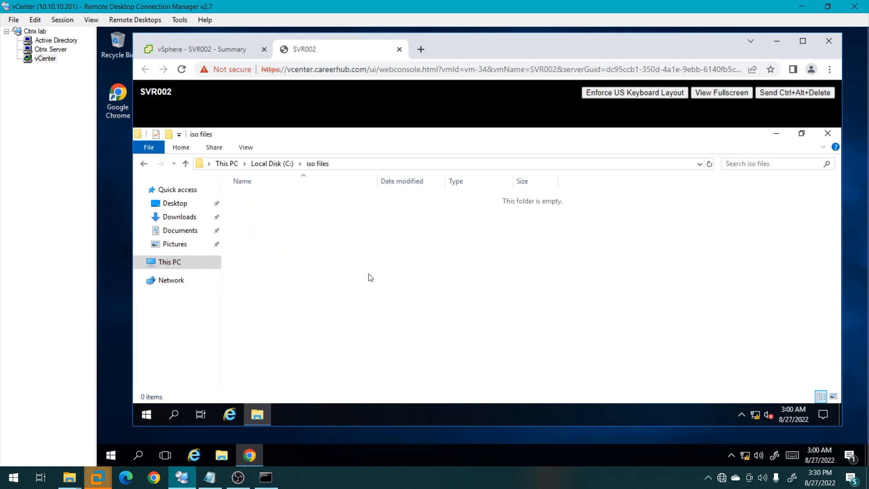
pyautogui.hotkey('ctrl', 'v')
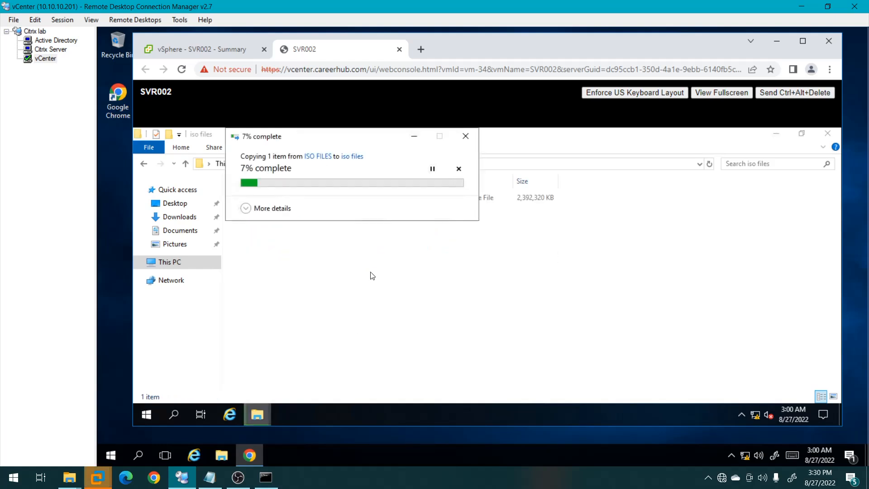
pyautogui.click(245, 208)
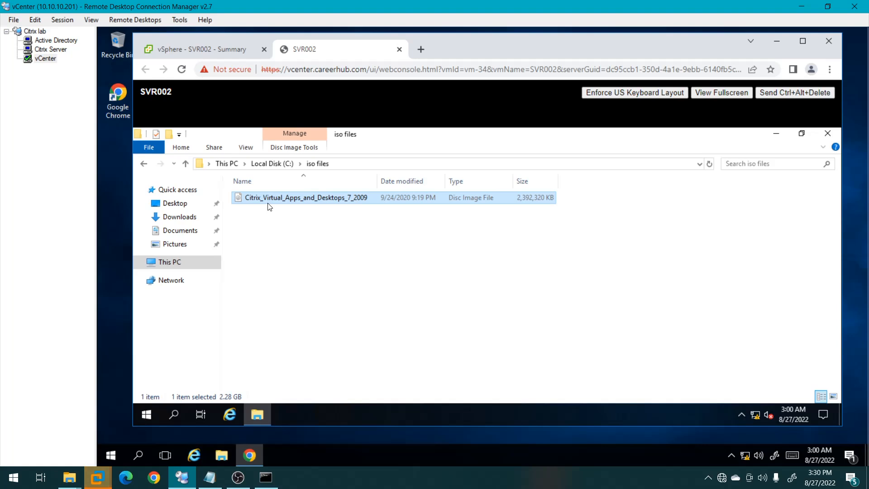
# Mount the Citrix ISO as drive E: and run AutoSelect, approving the UAC prompt.
pyautogui.rightClick(267, 205)
pyautogui.click(297, 213)
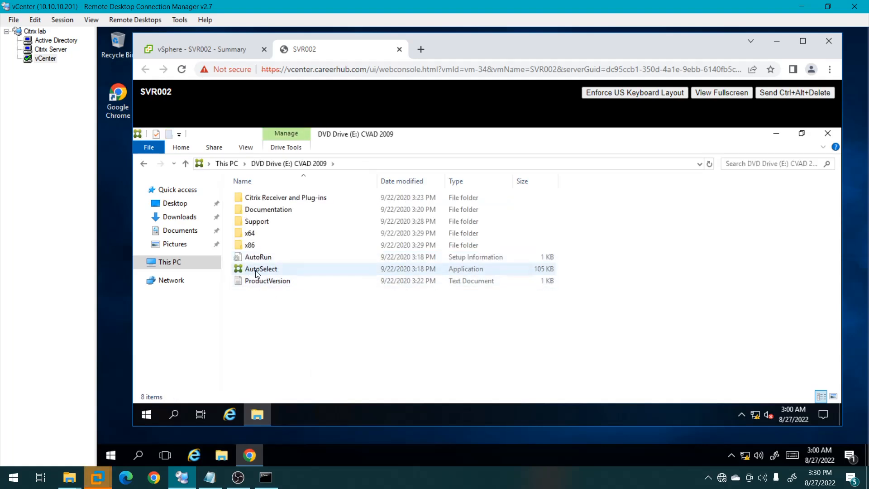
pyautogui.click(264, 272)
pyautogui.doubleClick(264, 275)
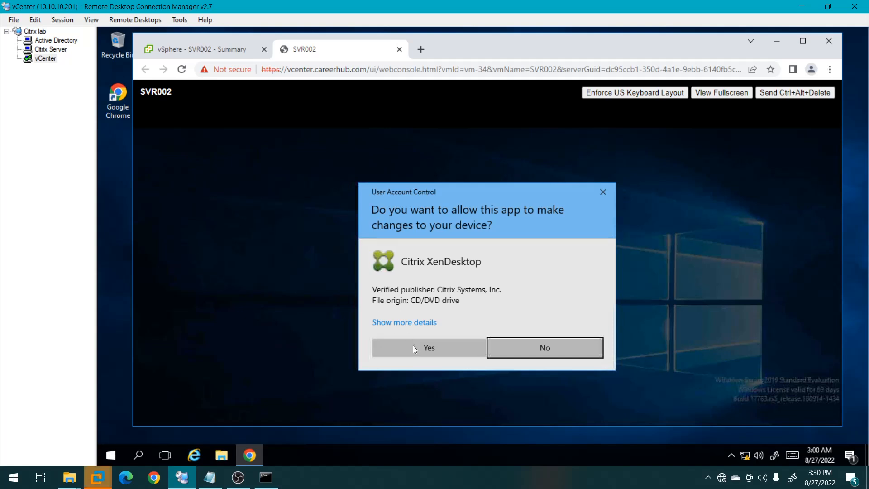
pyautogui.click(413, 346)
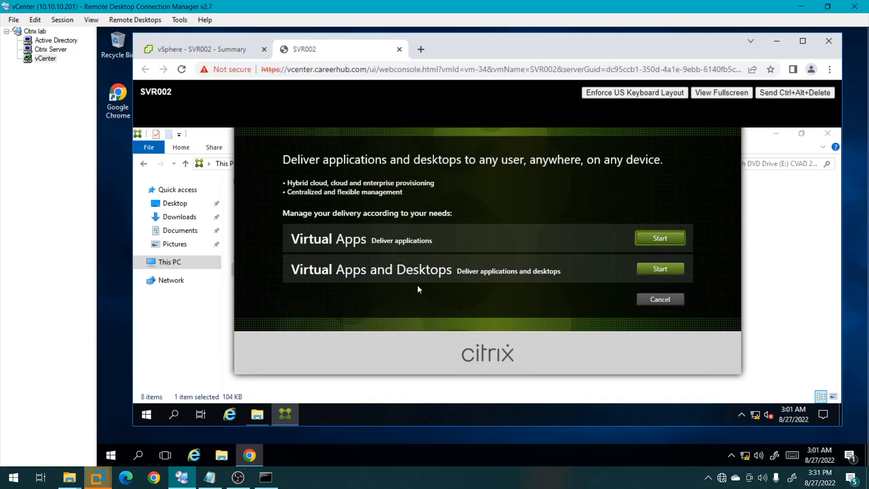
# Choose the multi-session VDA for a master MCS image, keeping default core and additional components.
pyautogui.click(650, 269)
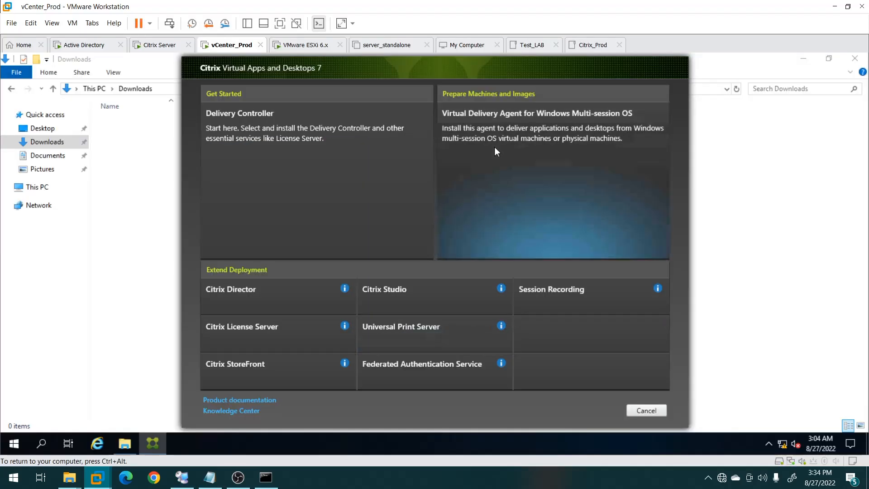
pyautogui.click(496, 151)
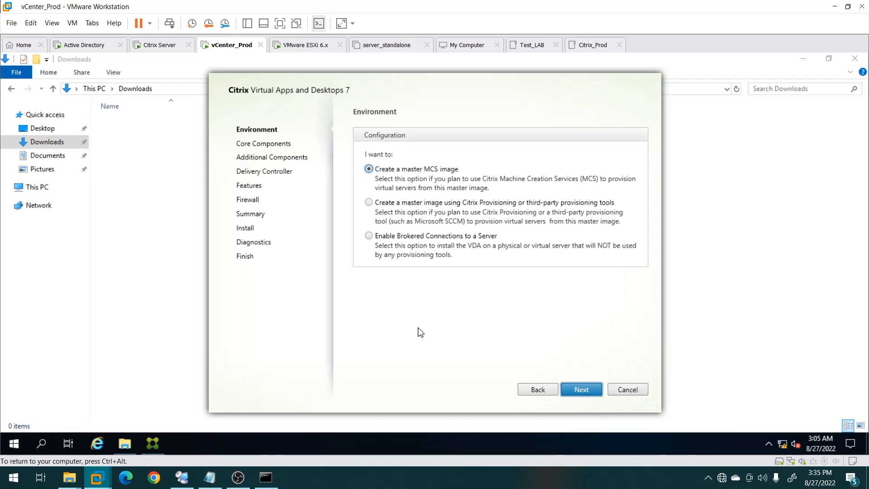
pyautogui.click(582, 390)
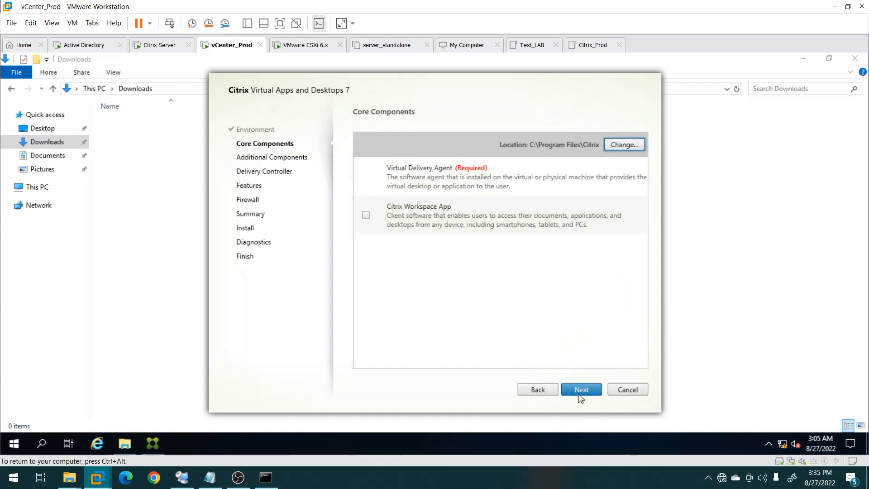
pyautogui.click(585, 392)
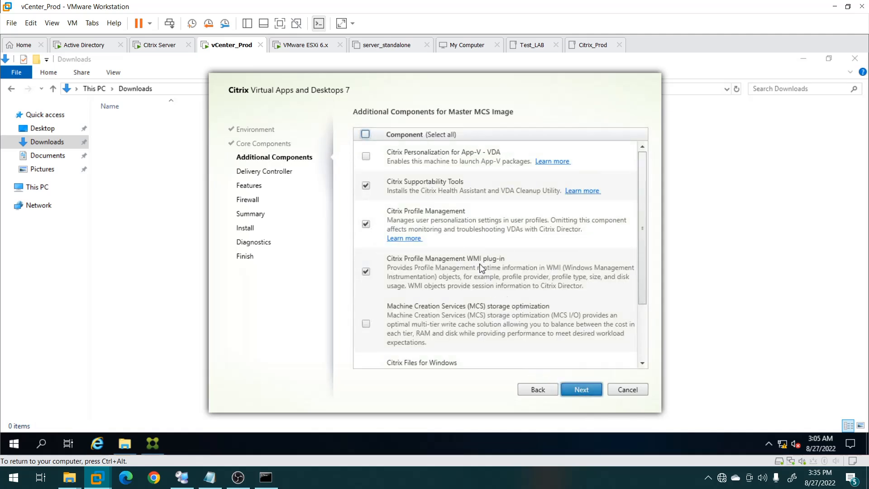
pyautogui.click(582, 393)
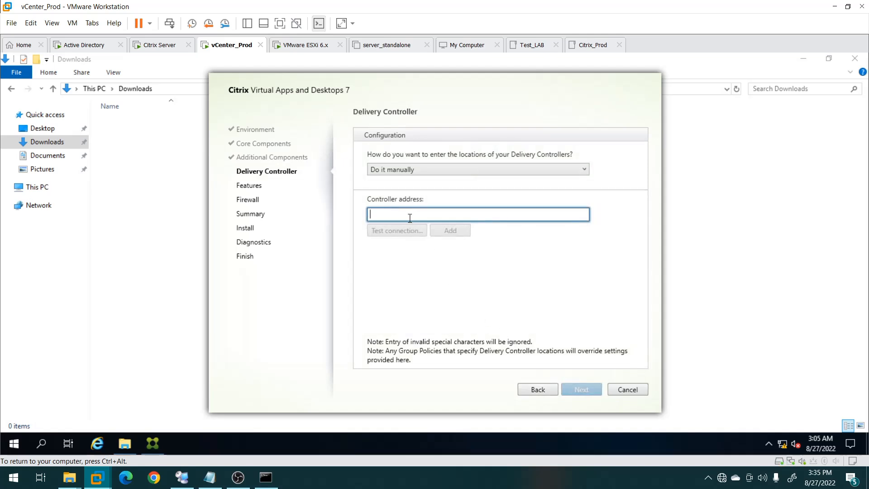
# Sign in to the Citrix Server VM with the account password.
pyautogui.click(157, 46)
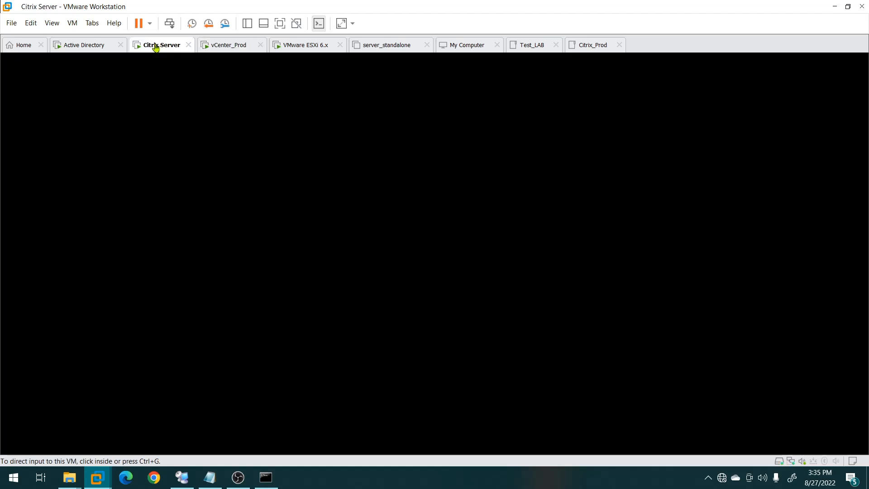
pyautogui.click(165, 66)
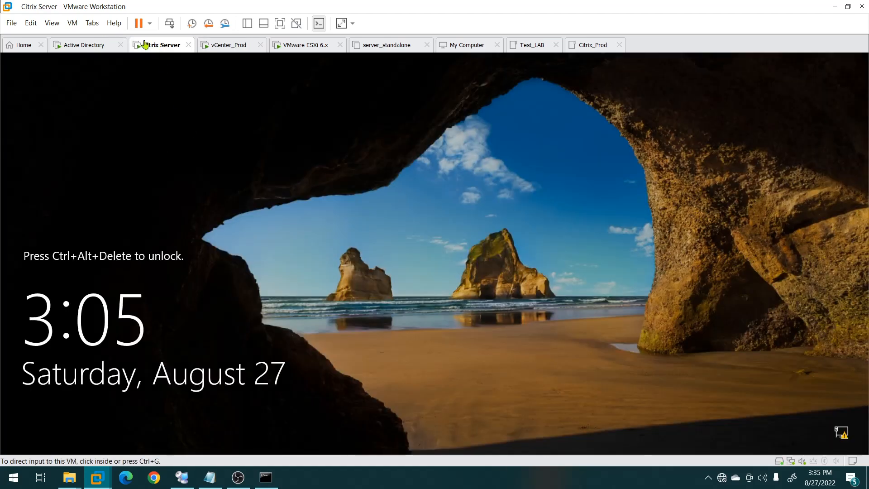
pyautogui.click(170, 23)
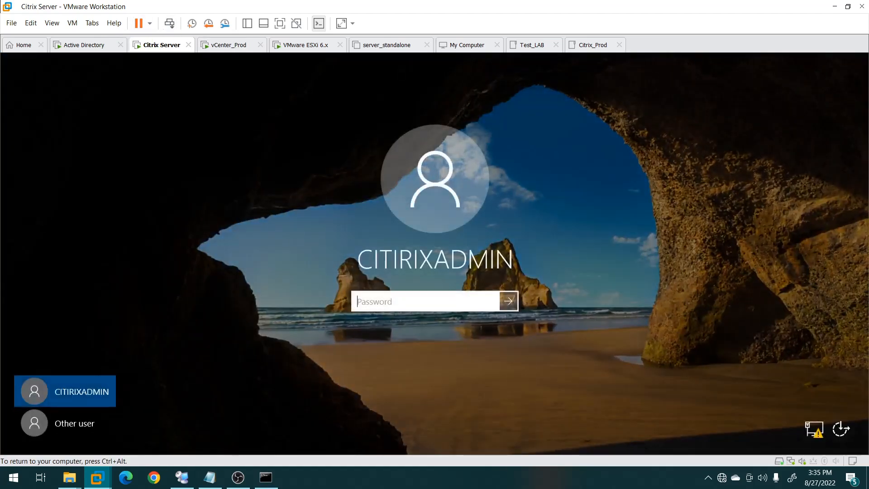
pyautogui.write('••••••••••')
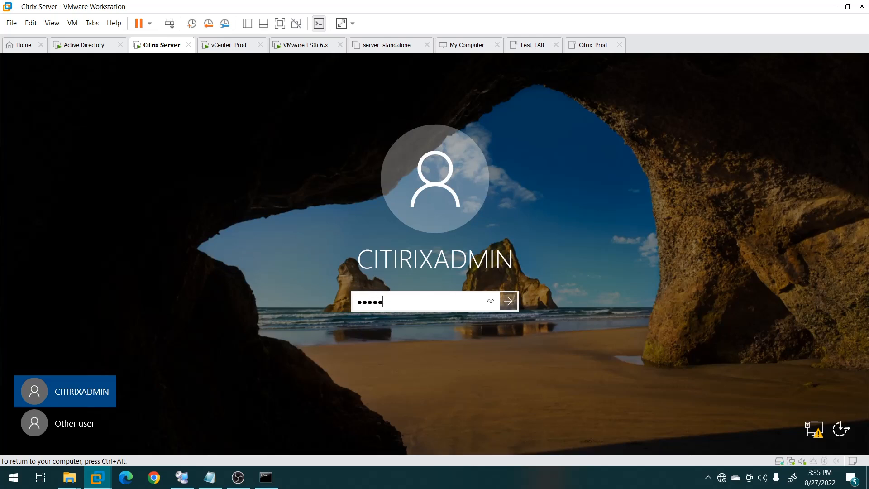
pyautogui.press('Return')
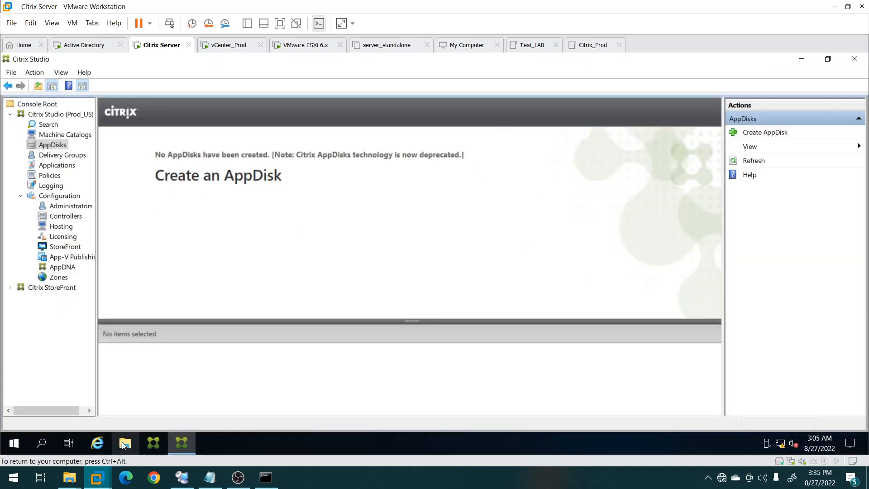
# Confirm the server's full name CITRIX01.careerhub.com via hostname and System properties, then return to vCenter_Prod.
pyautogui.click(123, 445)
pyautogui.click(270, 117)
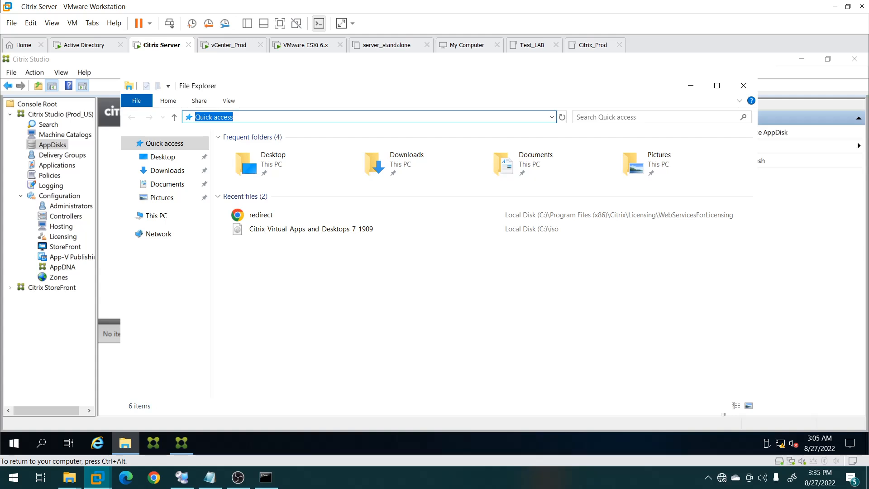
pyautogui.write('cmd')
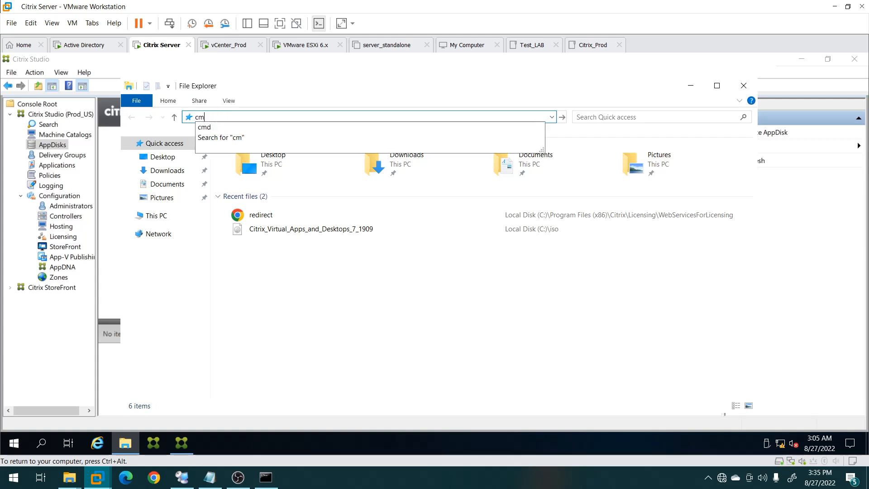
pyautogui.press('Return')
pyautogui.write('hostname')
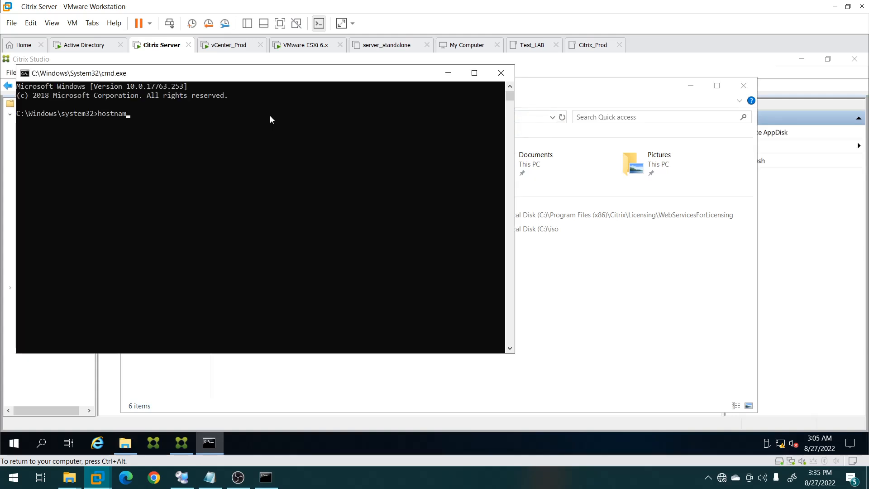
pyautogui.press('Return')
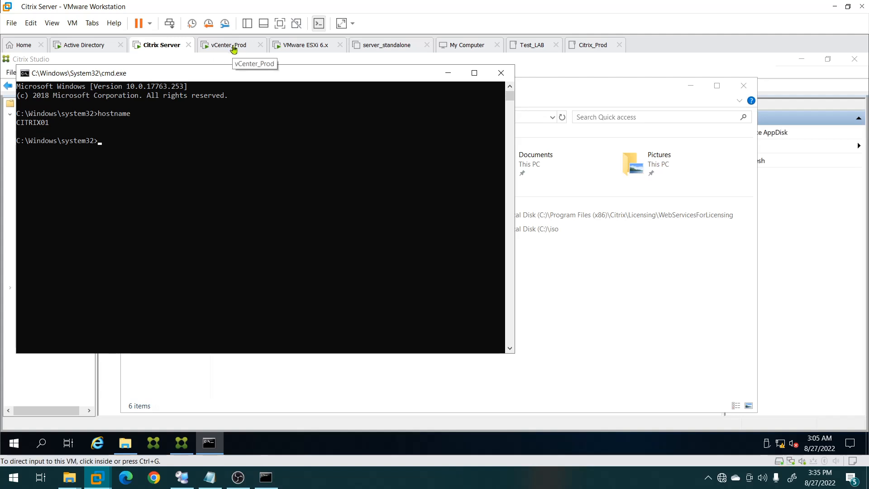
pyautogui.click(125, 442)
pyautogui.rightClick(161, 219)
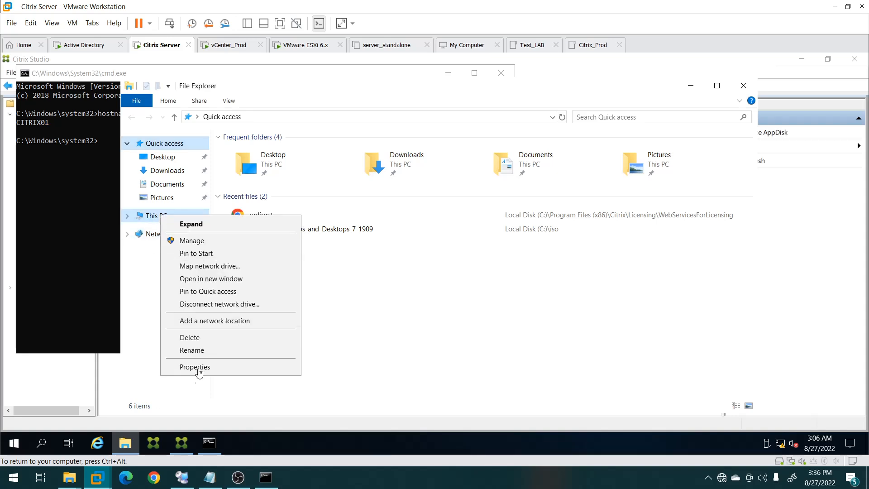
pyautogui.click(197, 367)
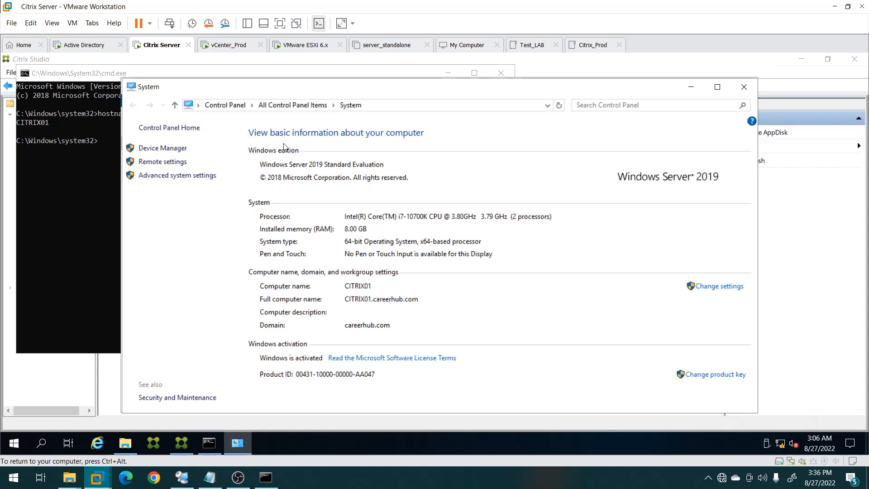
pyautogui.click(233, 49)
# Add citrix01.careerhub.com as a Delivery Controller after a successful connection test.
pyautogui.click(397, 213)
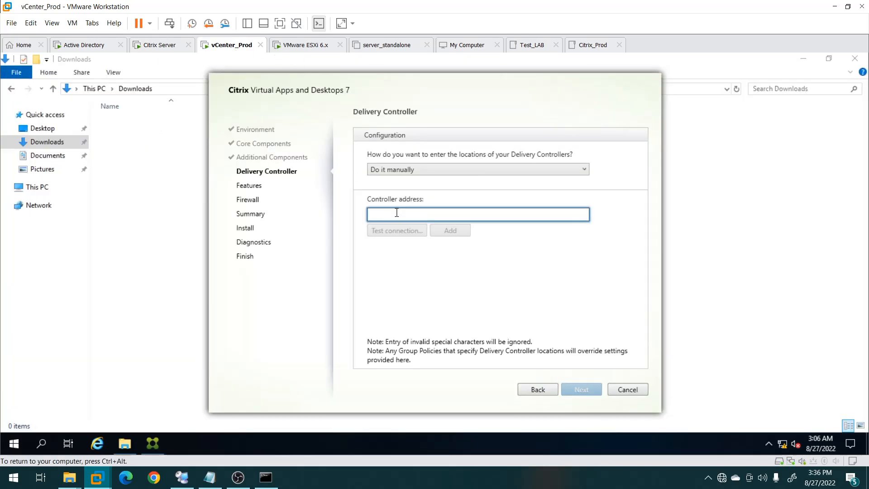
pyautogui.write('cit')
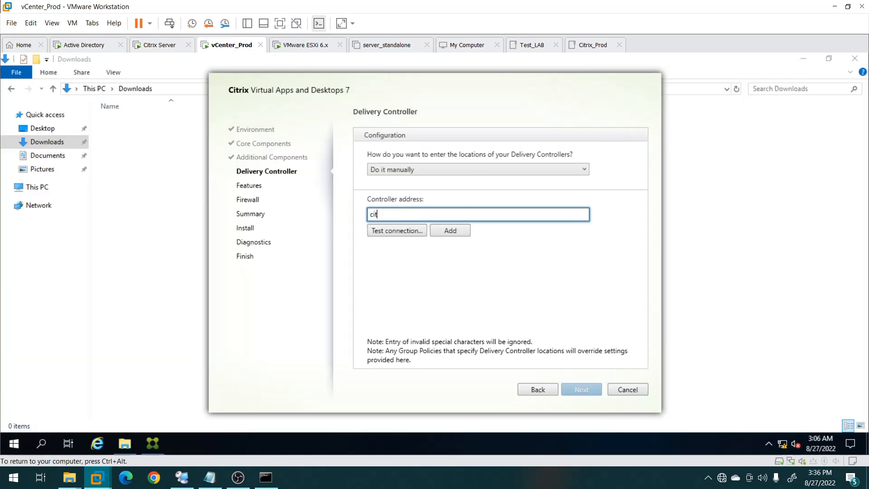
pyautogui.write('rix01.carr')
pyautogui.press('BackSpace')
pyautogui.write('eerhub.com')
pyautogui.click(402, 232)
pyautogui.click(451, 232)
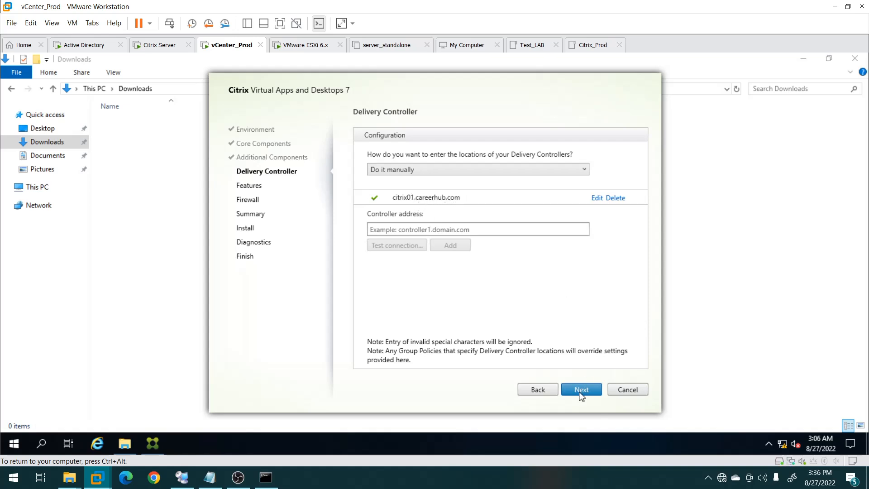
pyautogui.click(582, 391)
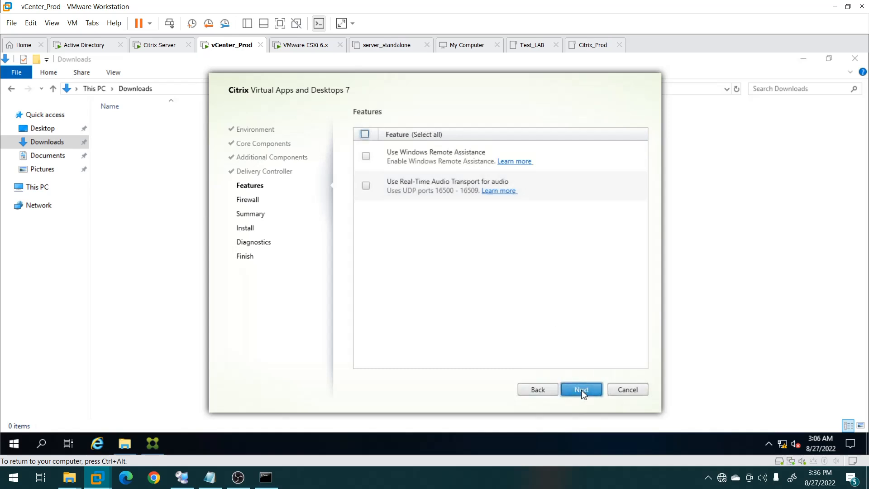
# Skip optional features, accept the firewall settings, review the summary and start the installation.
pyautogui.click(582, 388)
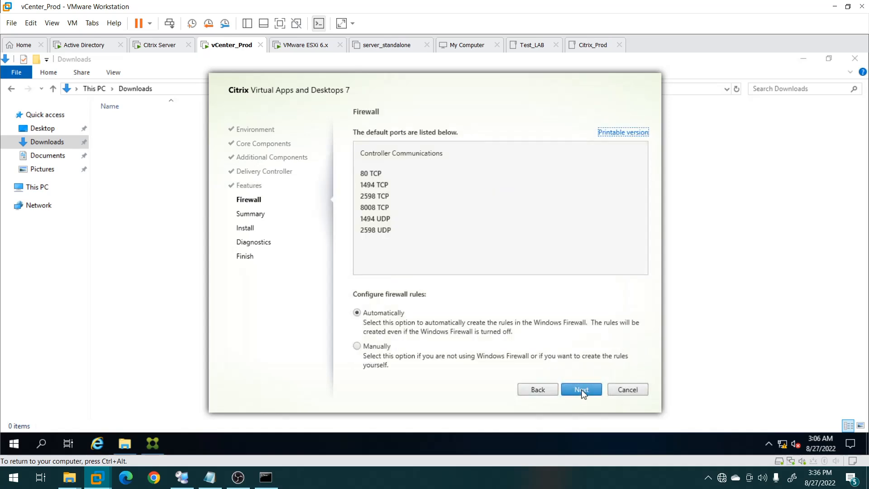
pyautogui.click(581, 389)
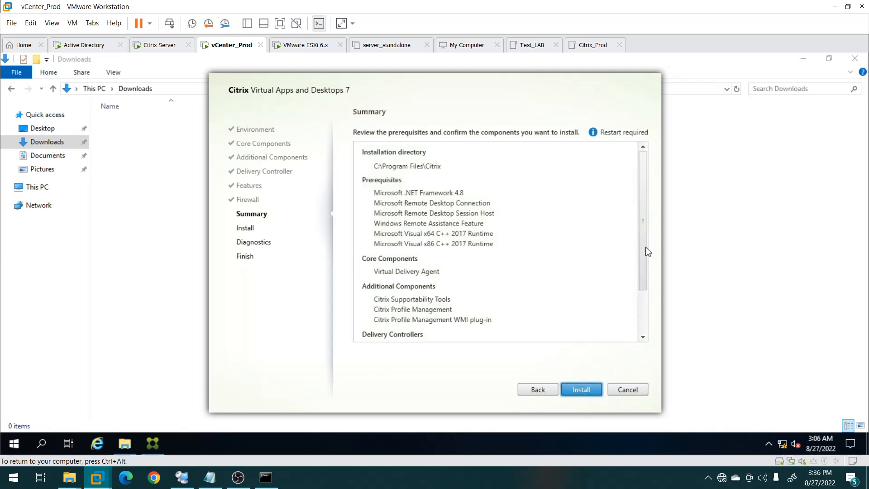
pyautogui.moveTo(643, 246); pyautogui.dragTo(656, 341)
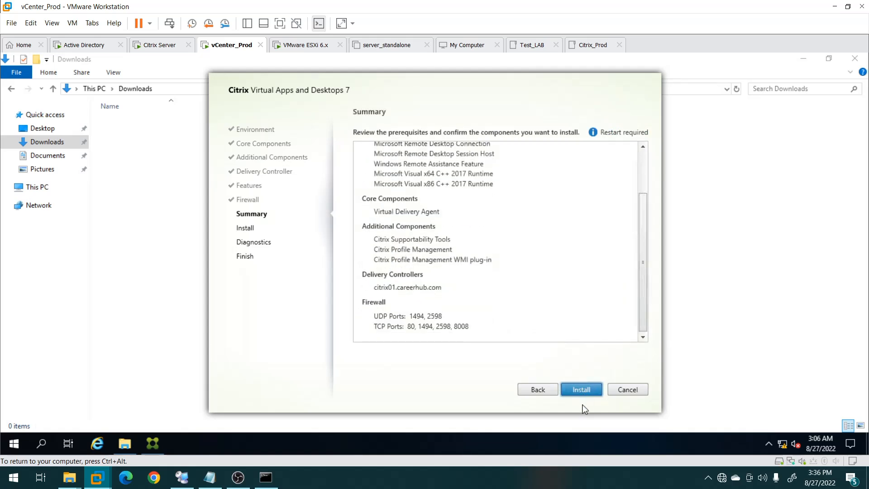
pyautogui.click(582, 390)
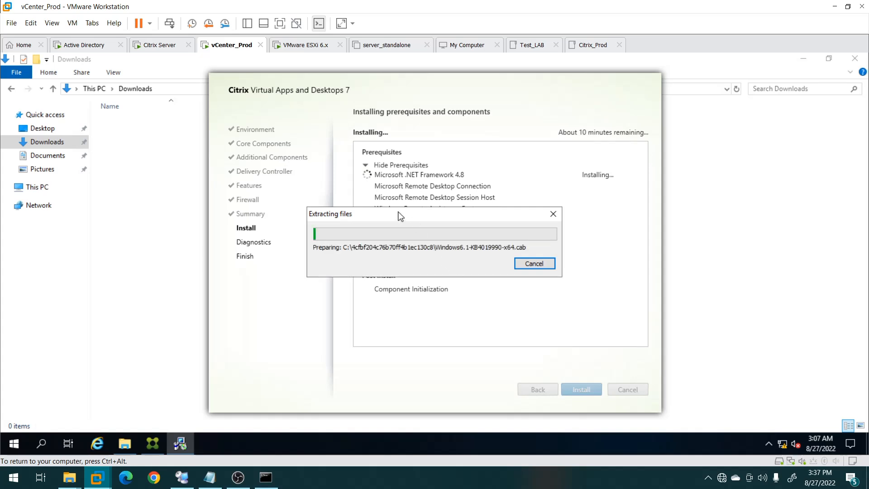
pyautogui.moveTo(400, 216); pyautogui.dragTo(422, 296)
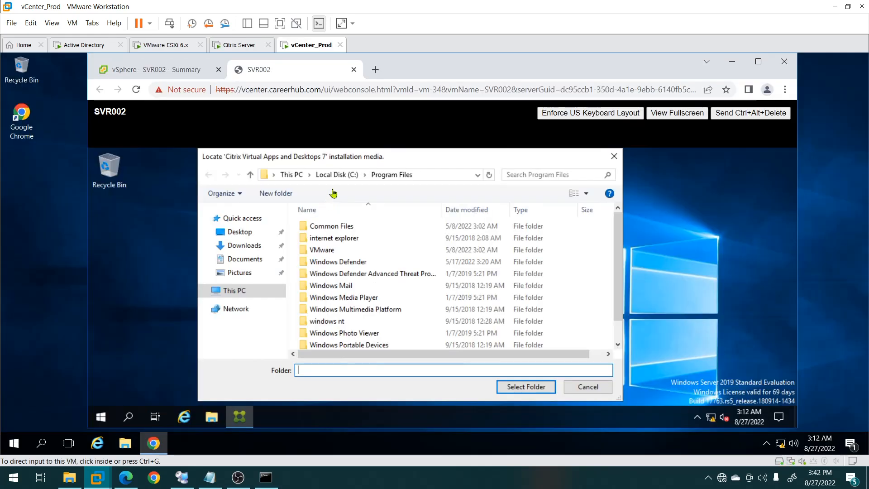
# Cancel the dialog asking to locate the Citrix Virtual Apps and Desktops 7 installation media.
pyautogui.click(345, 159)
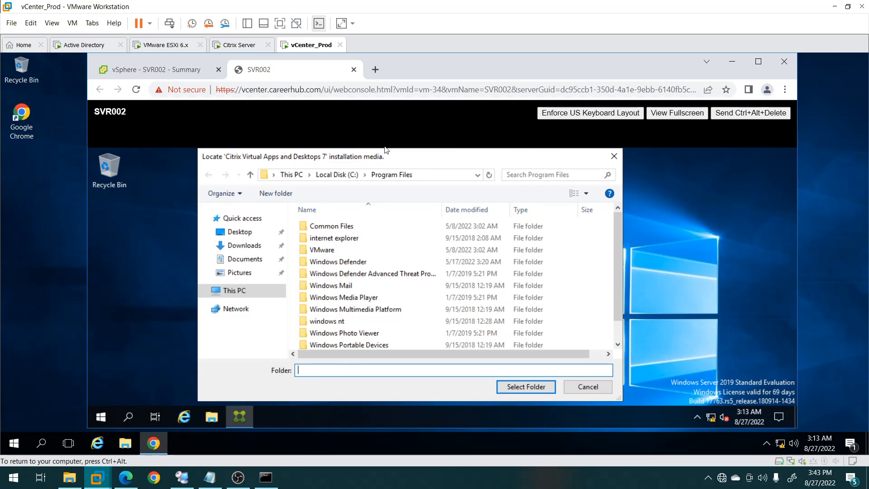
pyautogui.moveTo(357, 159); pyautogui.dragTo(338, 148)
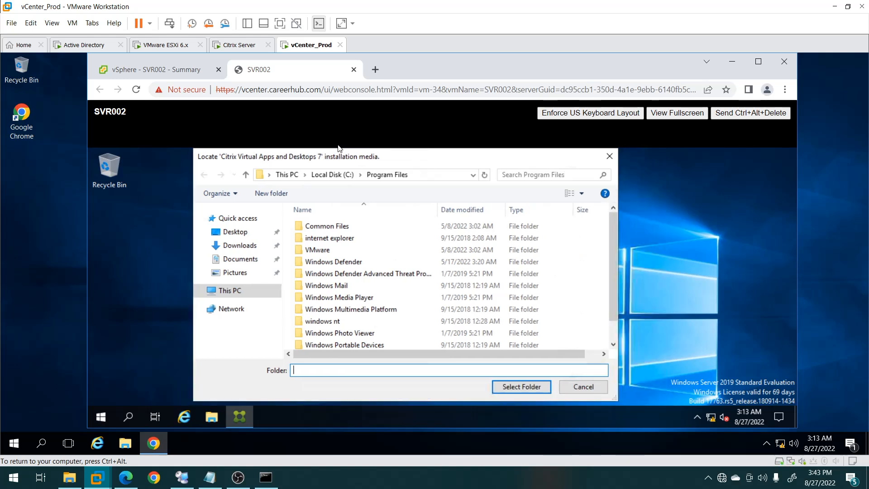
pyautogui.click(584, 388)
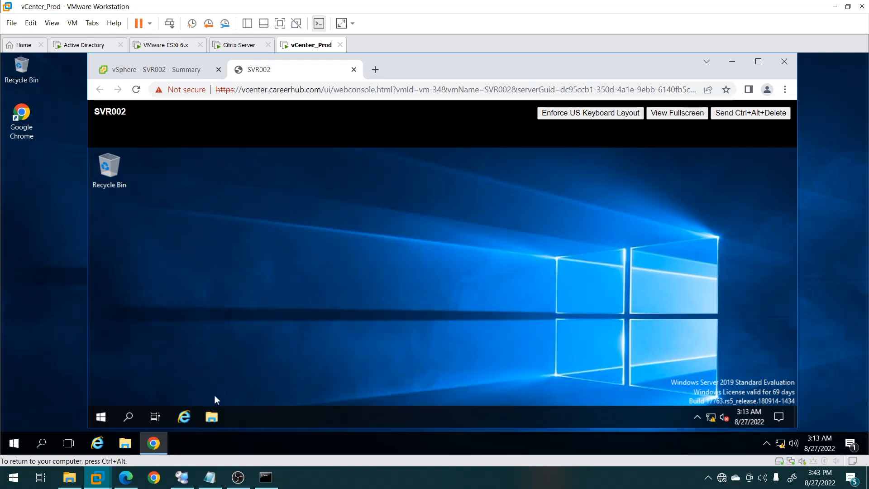
# Browse to C:\iso files in File Explorer and mount the Citrix ISO.
pyautogui.click(212, 416)
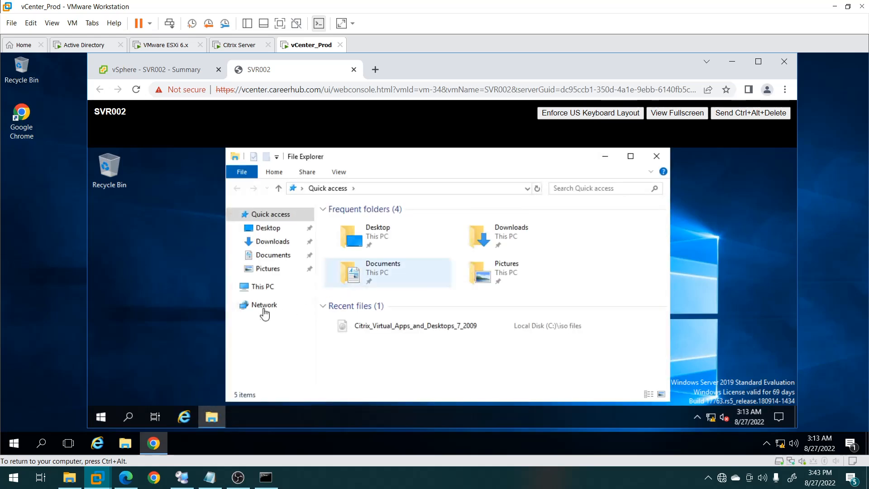
pyautogui.click(257, 287)
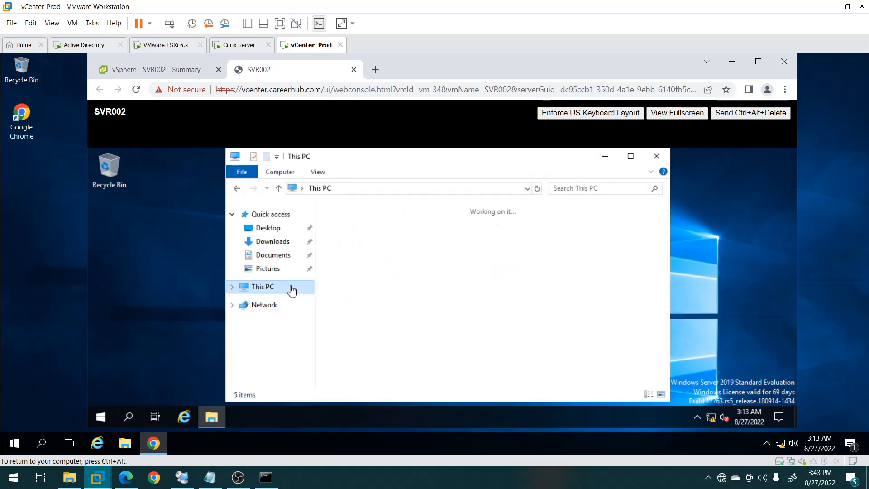
pyautogui.click(367, 369)
pyautogui.doubleClick(366, 369)
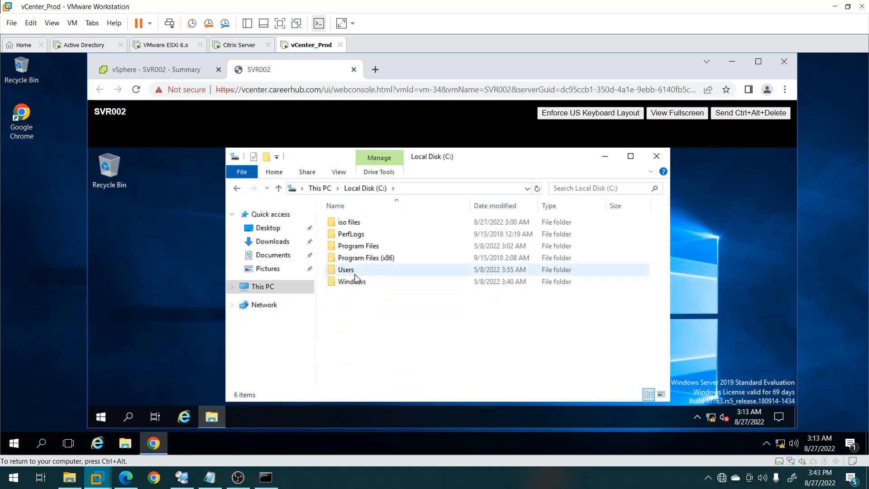
pyautogui.doubleClick(347, 222)
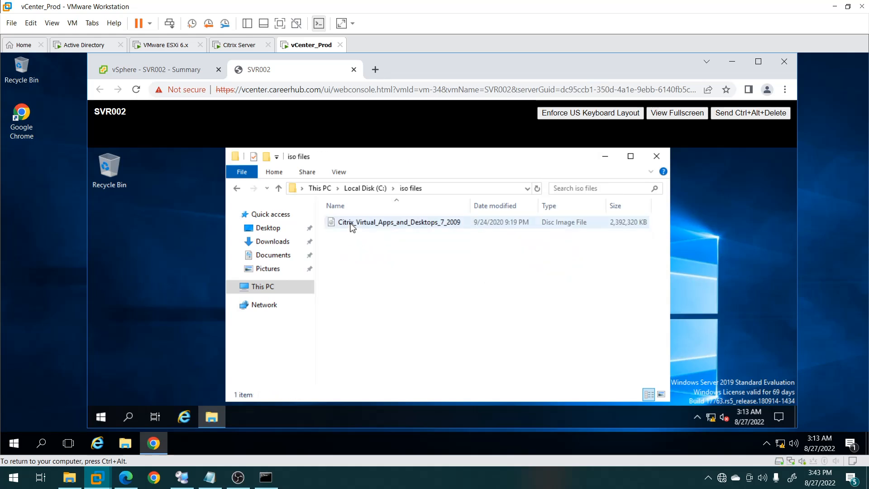
pyautogui.rightClick(352, 224)
pyautogui.click(366, 232)
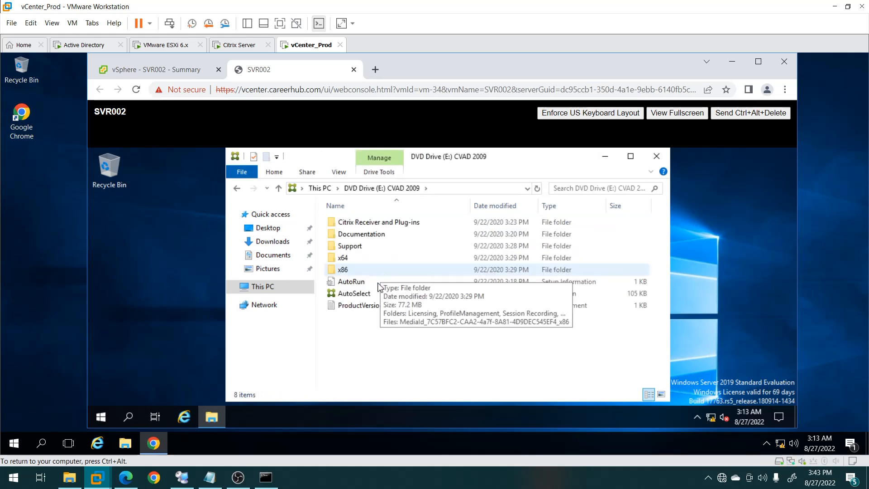
# Run AutoSelect, approve the prompt, and start the multi-session Virtual Delivery Agent install.
pyautogui.click(357, 297)
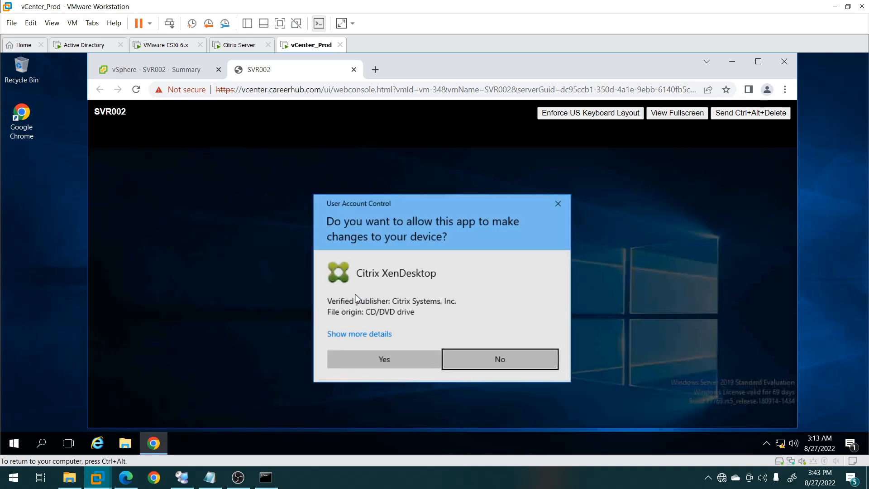
pyautogui.click(373, 363)
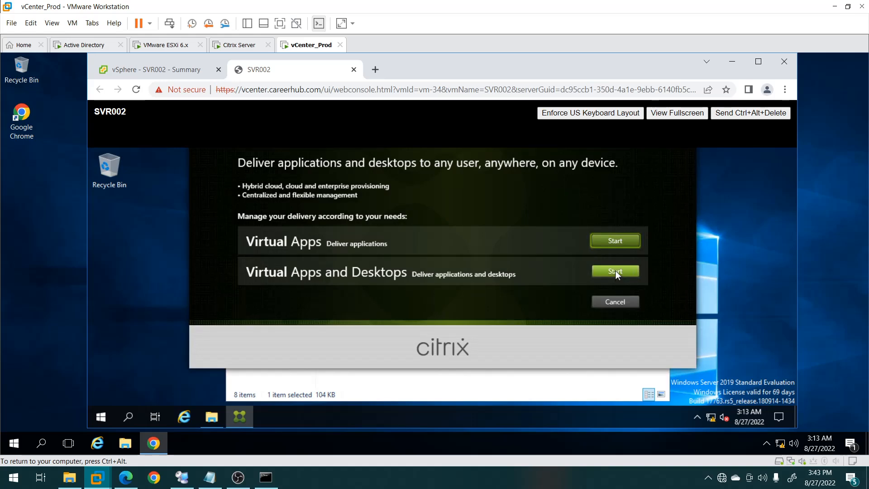
pyautogui.click(615, 271)
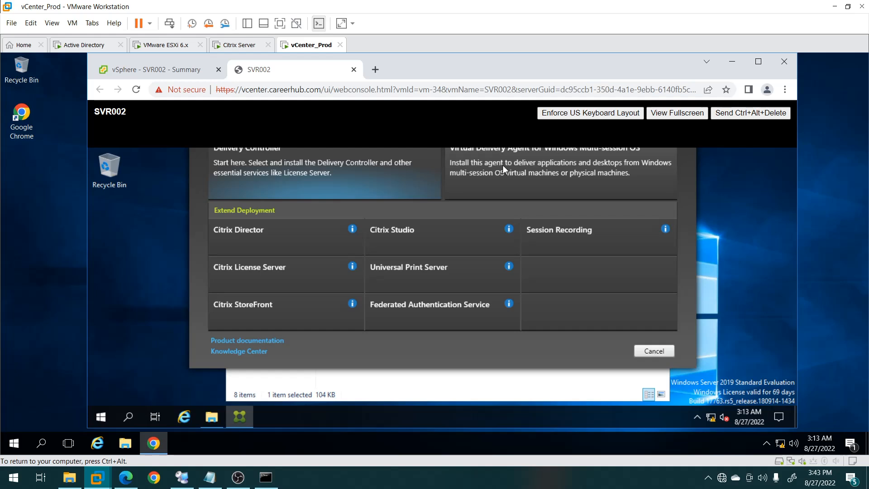
pyautogui.click(502, 164)
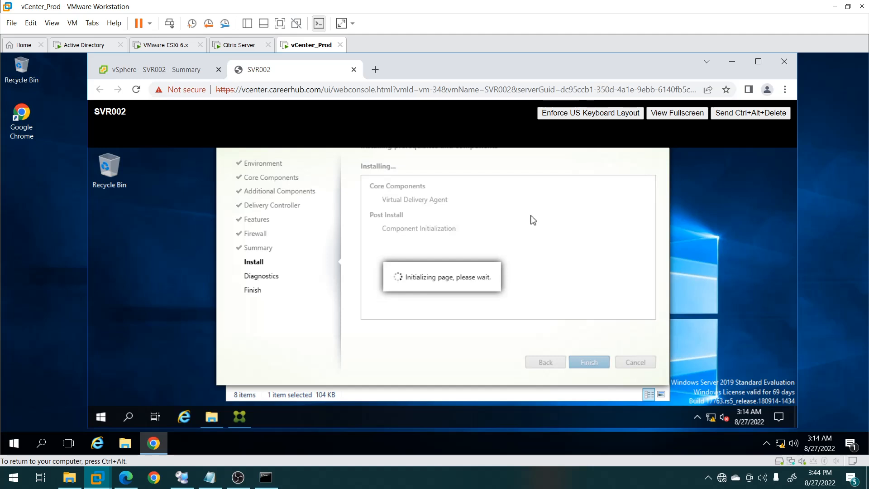
# Show SVR002's console full screen while the installer reaches its restart-required message.
pyautogui.click(673, 117)
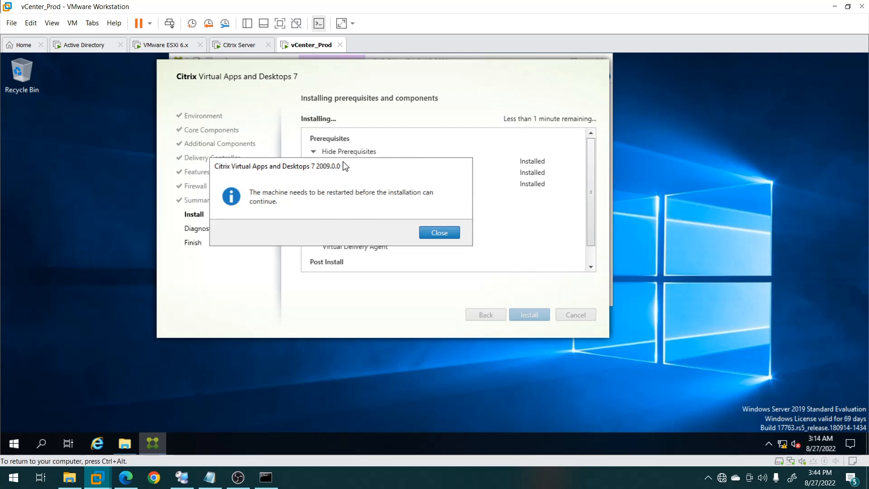
# Dismiss the restart-required message and the sign-out notice so SVR002 reboots.
pyautogui.moveTo(344, 166); pyautogui.dragTo(386, 267)
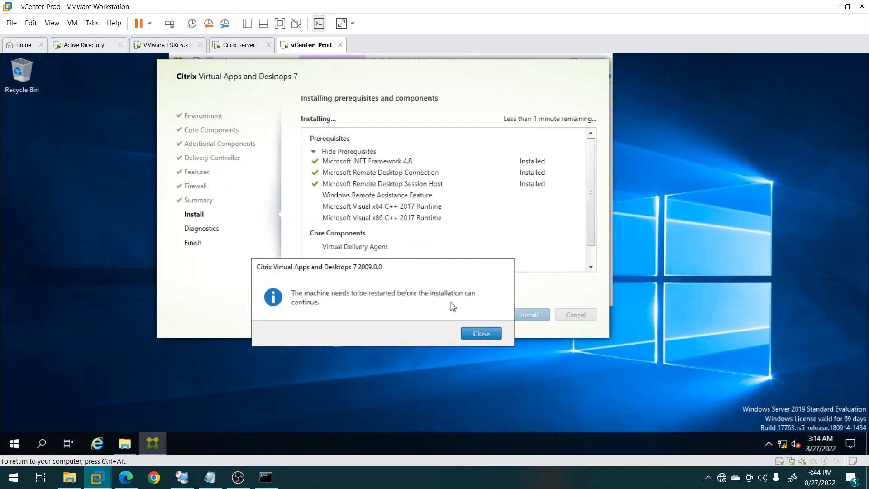
pyautogui.click(479, 333)
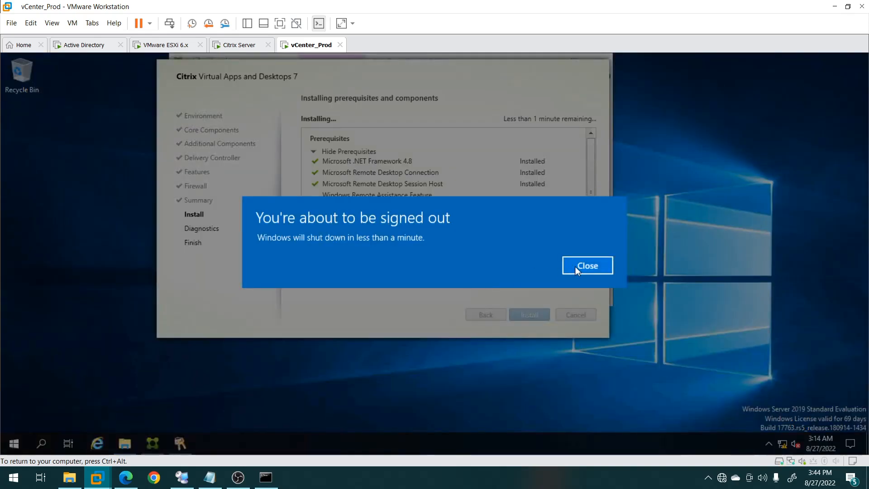
pyautogui.click(576, 266)
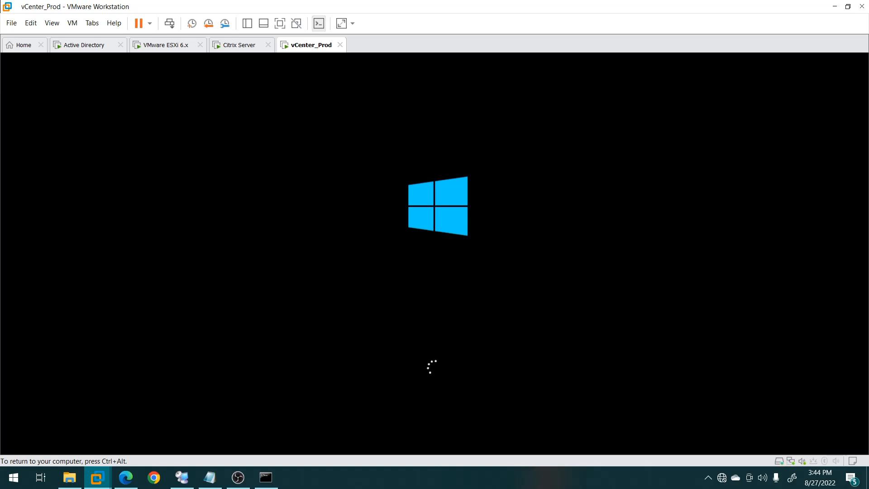
# Exit full screen and alternate between SVR002's Summary and console until the lock screen appears.
pyautogui.press('Escape')
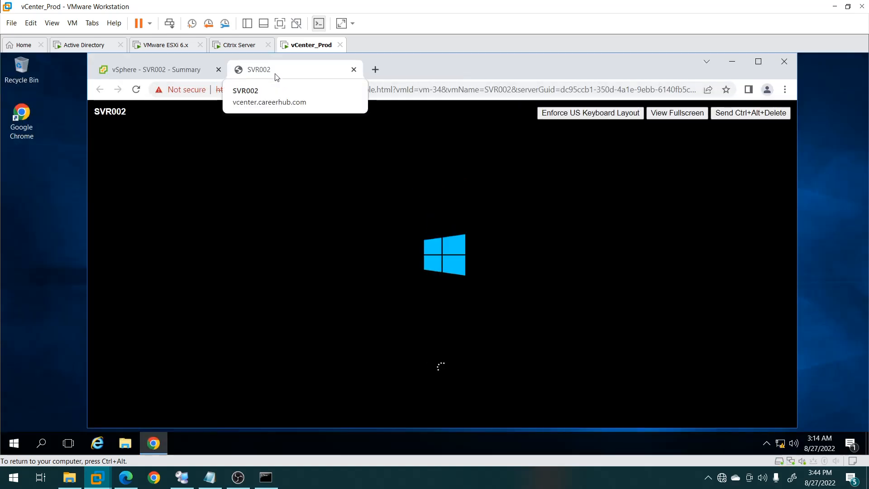
pyautogui.click(177, 72)
pyautogui.click(270, 75)
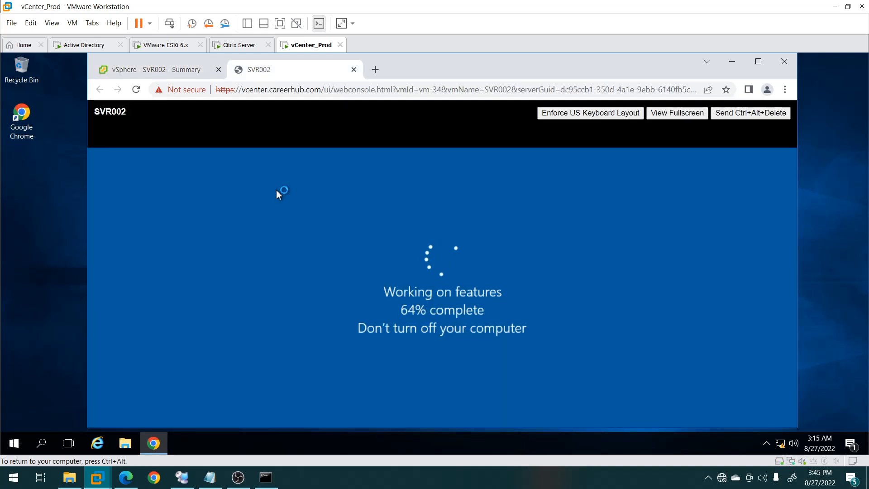
pyautogui.click(177, 70)
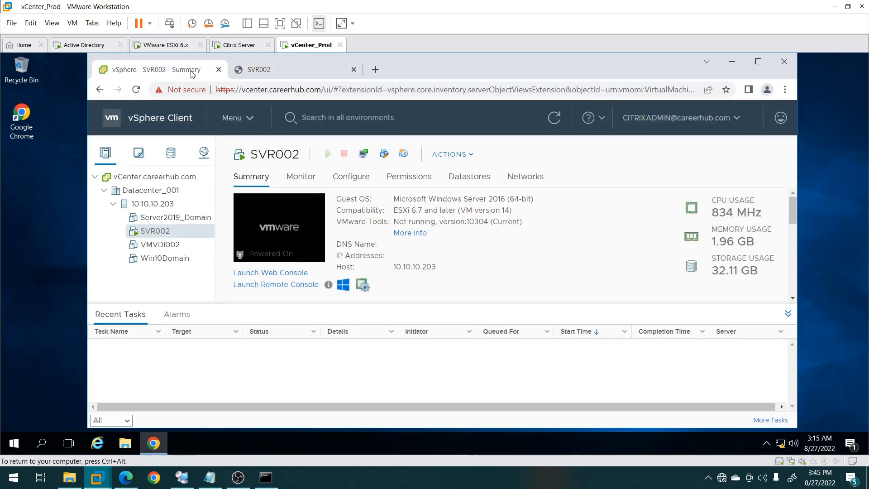
pyautogui.click(286, 73)
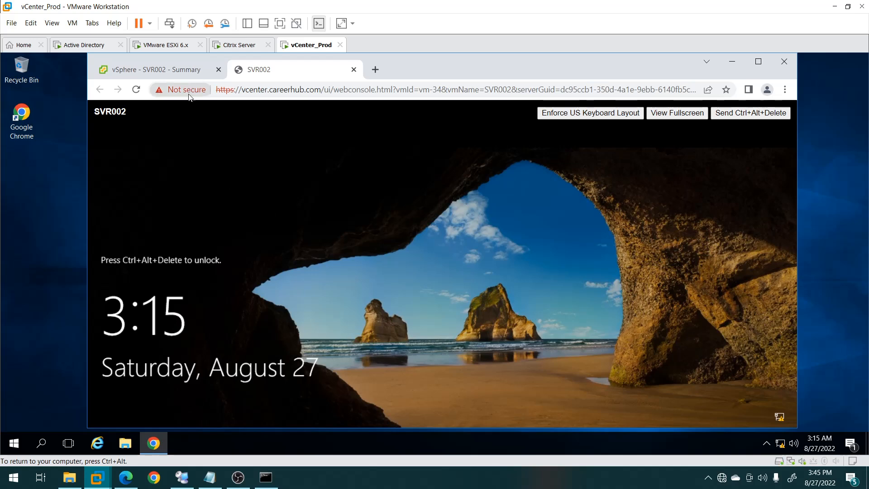
# Sign in to SVR002 with the admin account's user name and password.
pyautogui.click(730, 113)
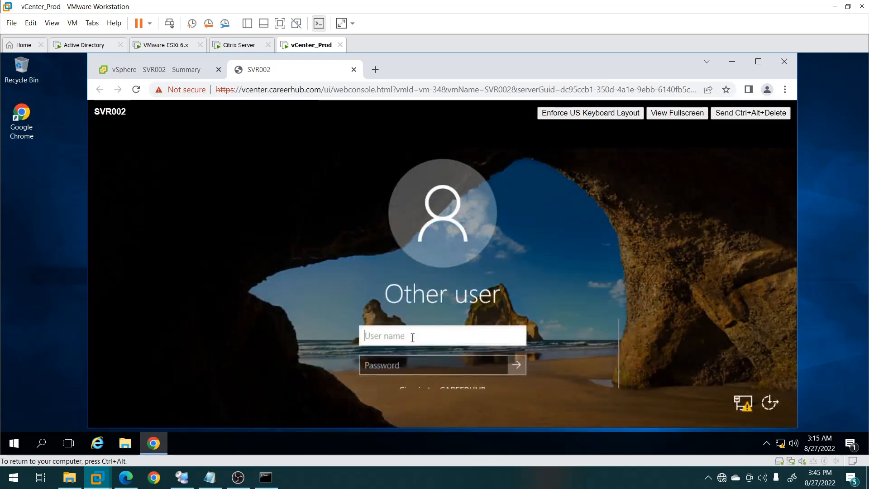
pyautogui.write('cit')
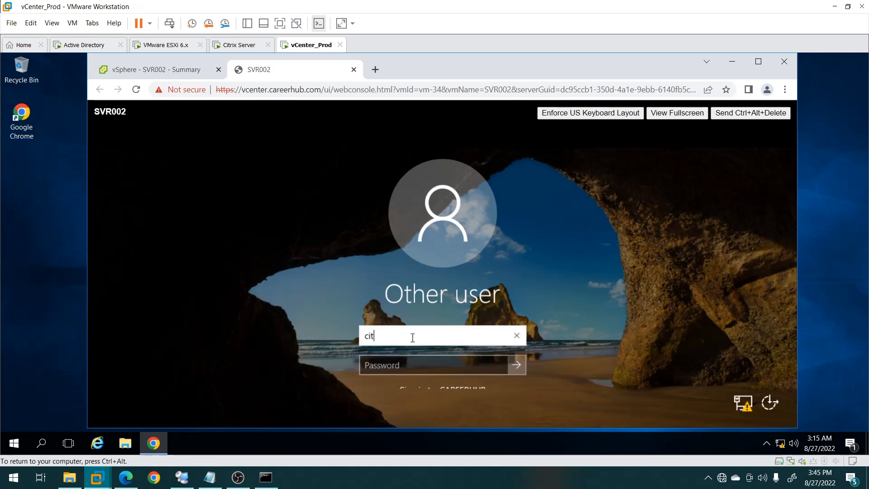
pyautogui.write('rixadmin')
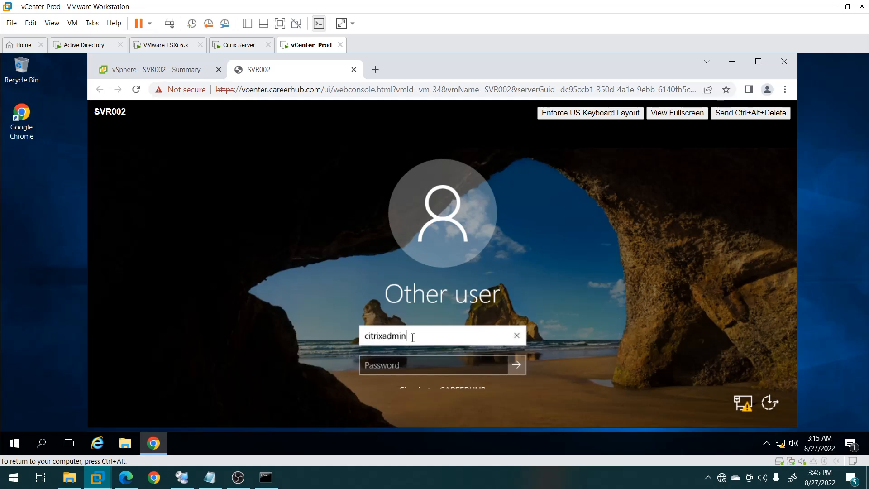
pyautogui.press('Tab')
pyautogui.write('•••••')
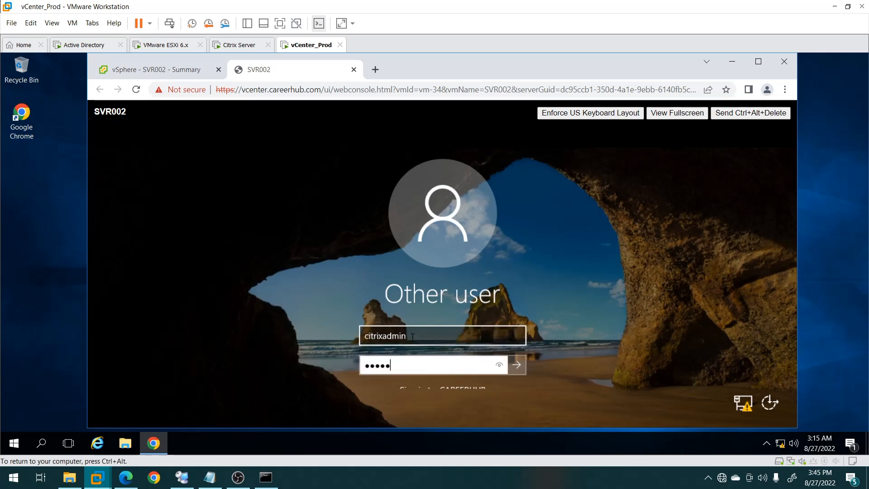
pyautogui.write('•••••')
pyautogui.press('Return')
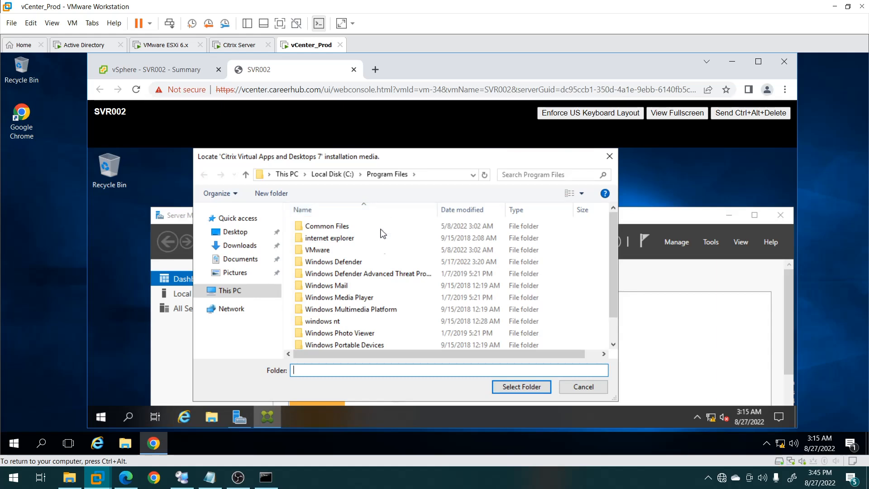
# Cancel the installation-media prompt and remount the Citrix ISO as DVD Drive (E:) CVAD 2009.
pyautogui.click(228, 290)
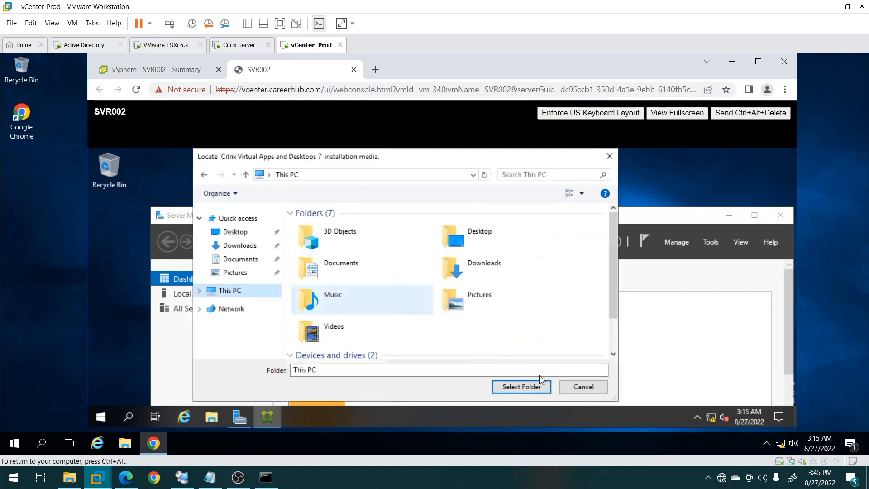
pyautogui.click(584, 386)
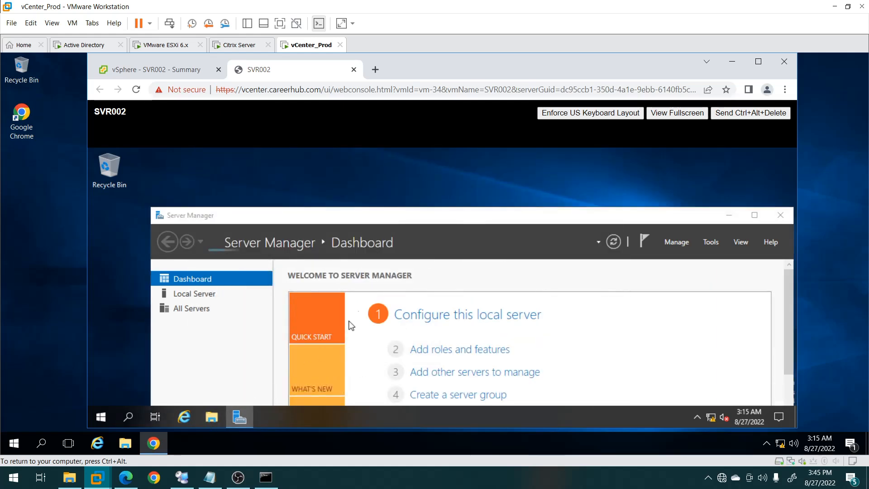
pyautogui.click(211, 417)
pyautogui.rightClick(371, 332)
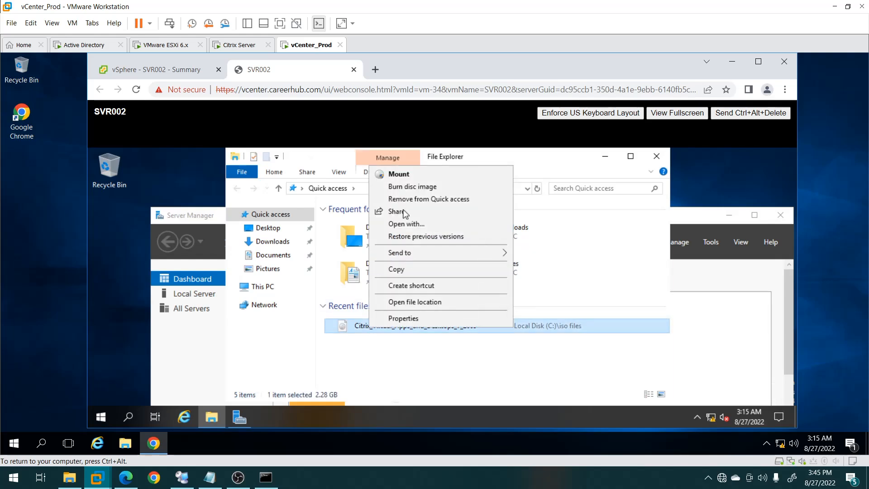
pyautogui.click(398, 174)
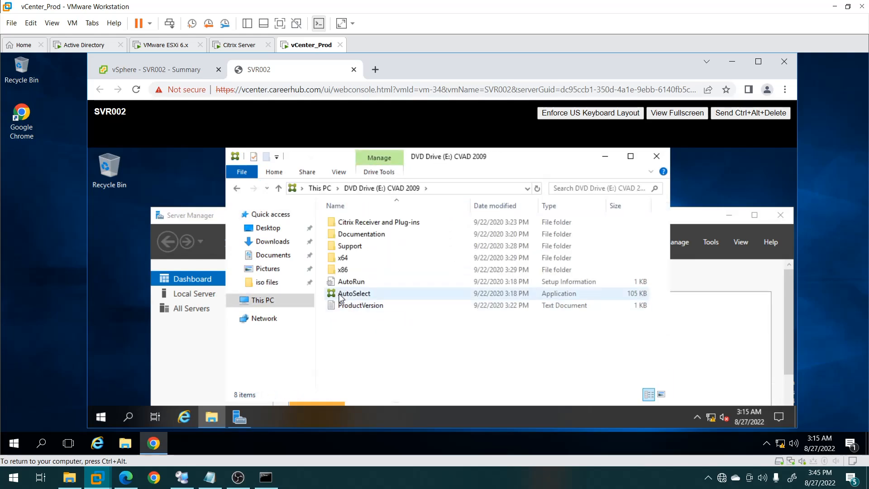
# Select all items on the CVAD 2009 disc, then open Local Disk (C:) in Explorer.
pyautogui.hotkey('ctrl', 'a')
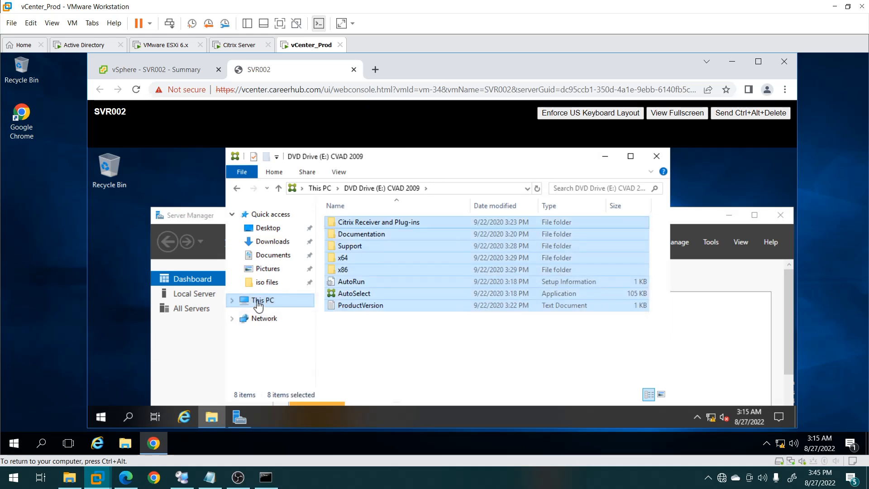
pyautogui.click(259, 303)
pyautogui.click(376, 338)
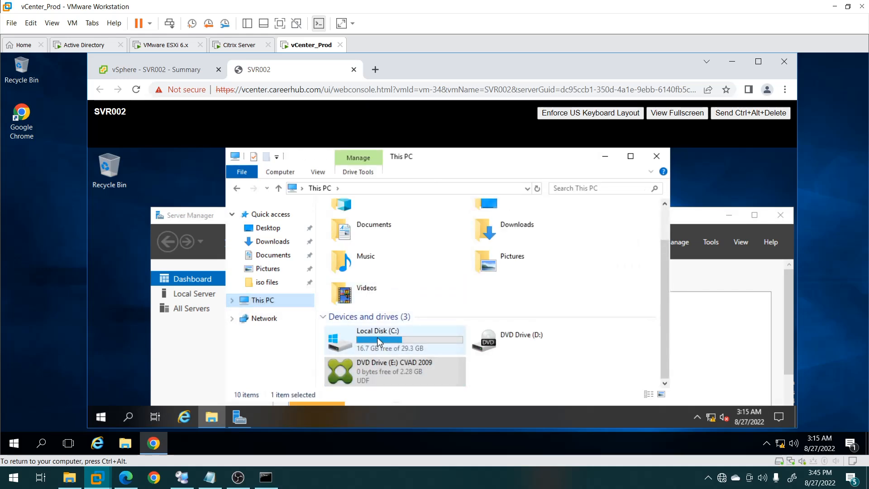
pyautogui.doubleClick(376, 337)
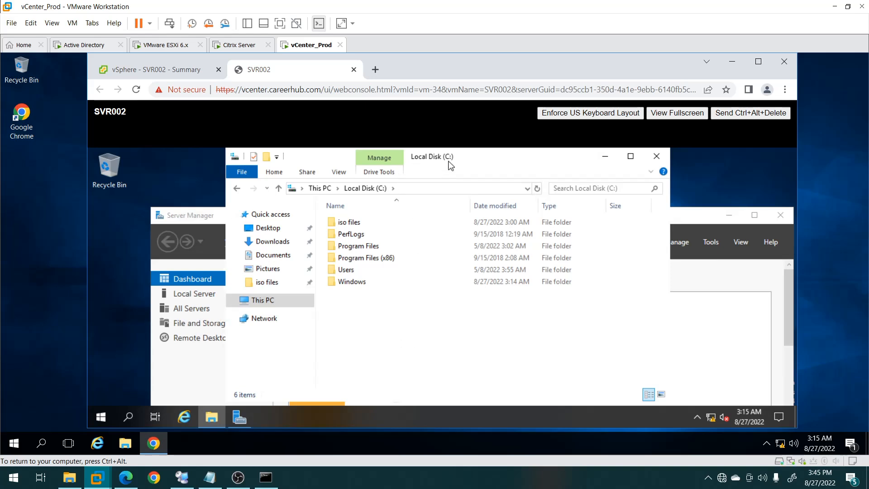
pyautogui.moveTo(449, 161); pyautogui.dragTo(355, 146)
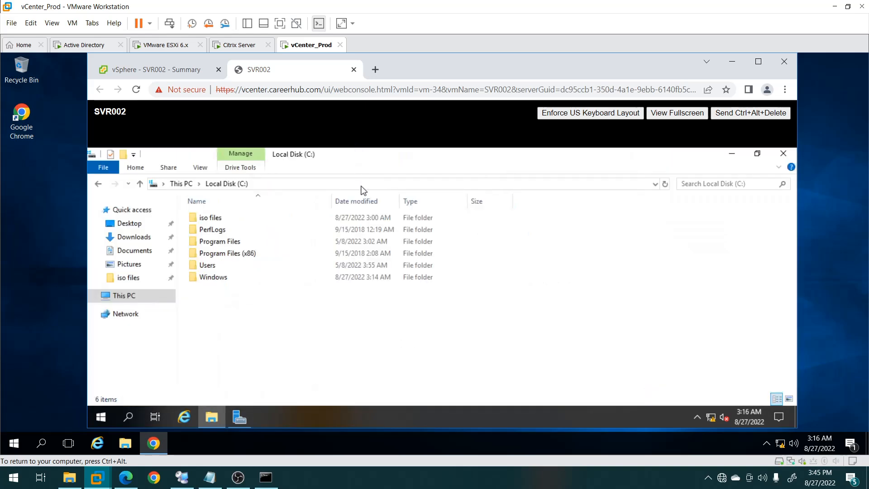
# Create a New folder on Local Disk (C:) and open it for the copied CVAD 2009 contents.
pyautogui.rightClick(248, 306)
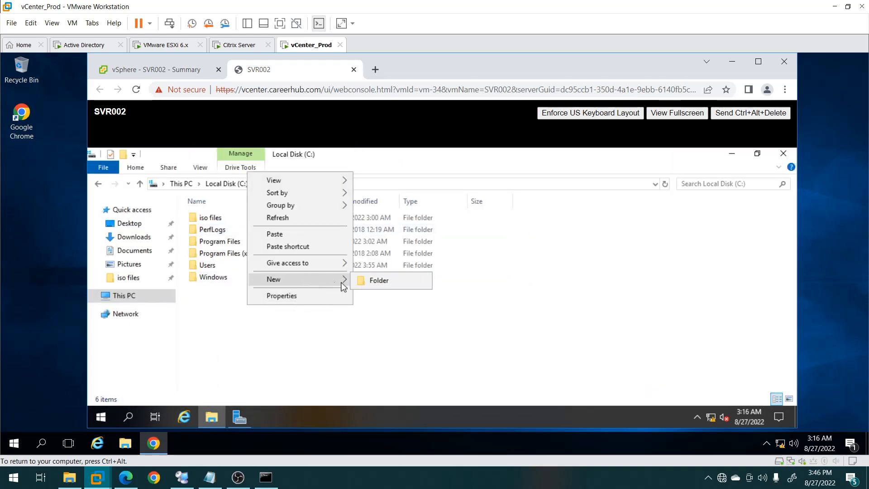
pyautogui.click(362, 278)
pyautogui.click(227, 310)
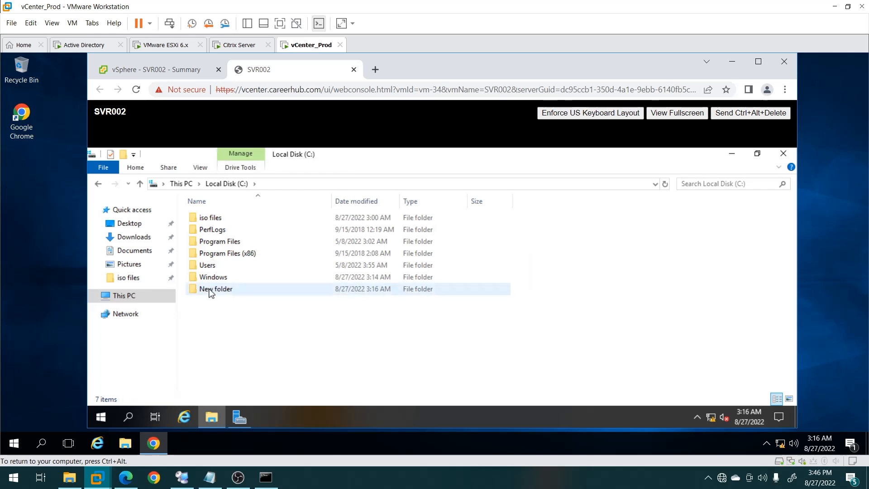
pyautogui.doubleClick(211, 290)
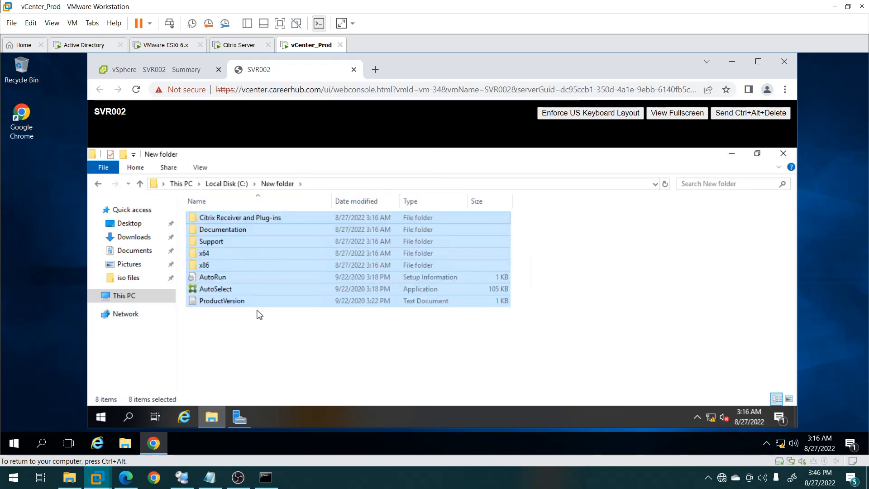
# Run AutoSelect from the copied files in C:\New folder and approve the User Account Control prompt.
pyautogui.click(259, 314)
pyautogui.click(216, 290)
pyautogui.press('Return')
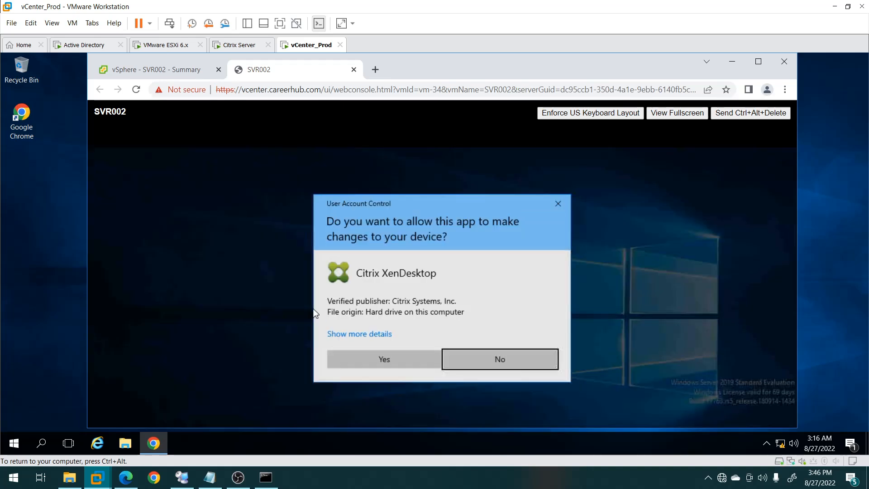
pyautogui.click(362, 356)
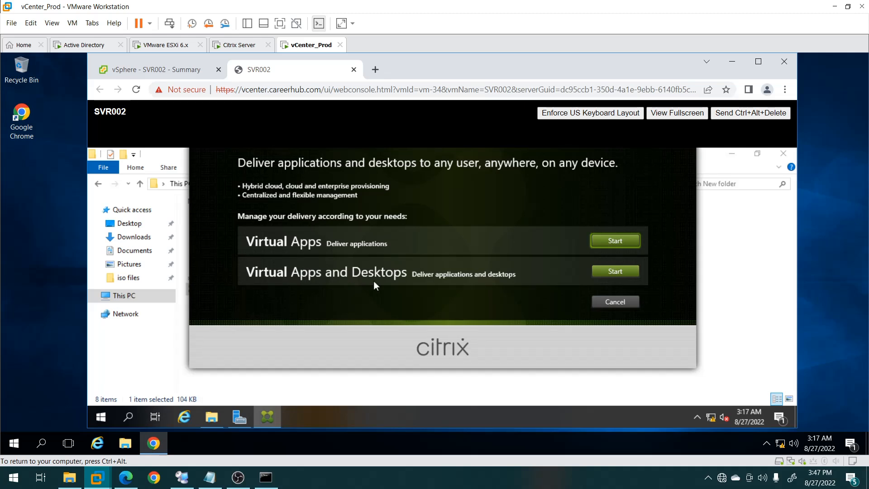
# Start Virtual Apps and Desktops setup and choose Virtual Delivery Agent for Windows Multi-session OS.
pyautogui.click(630, 273)
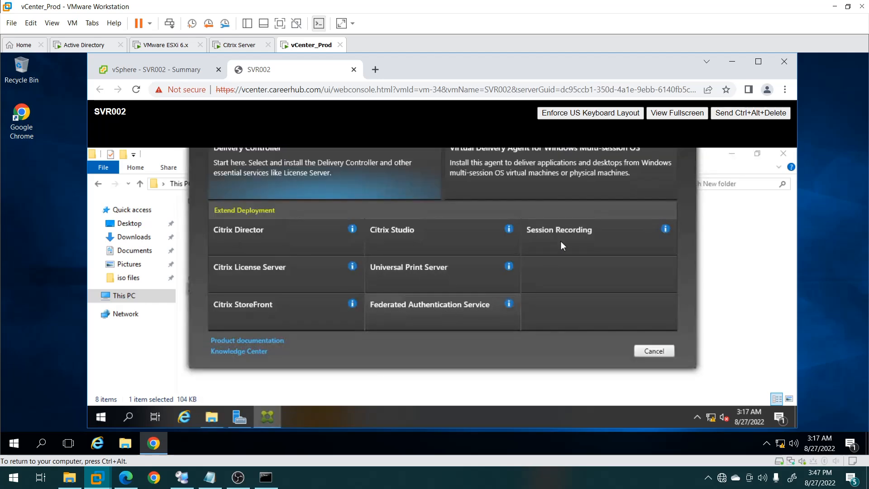
pyautogui.click(485, 156)
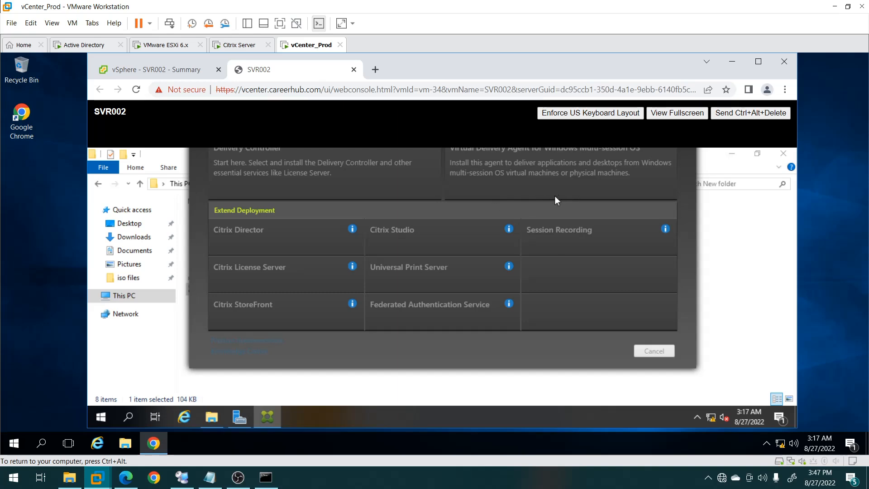
# Show SVR002's console full screen while the VDA wizard proceeds to the Diagnostics page.
pyautogui.click(676, 113)
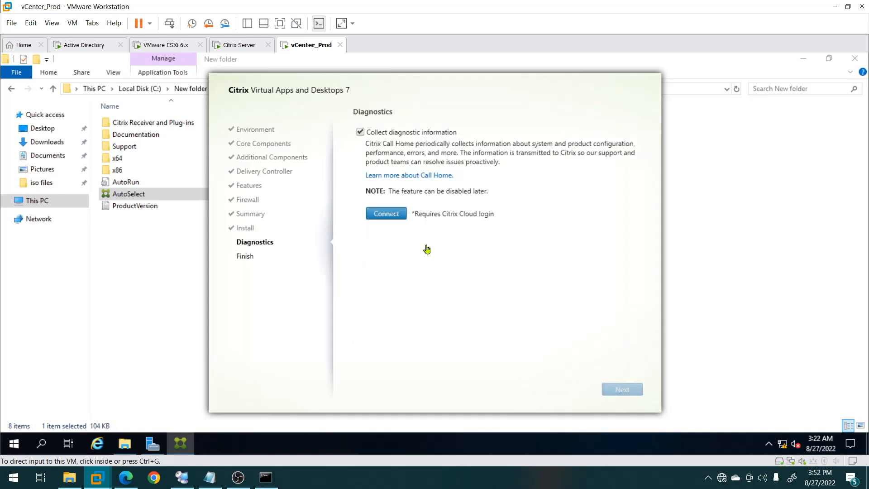
# Disable Citrix diagnostic collection, finish the VDA install with restart enabled, and dismiss the sign-out notice.
pyautogui.click(361, 132)
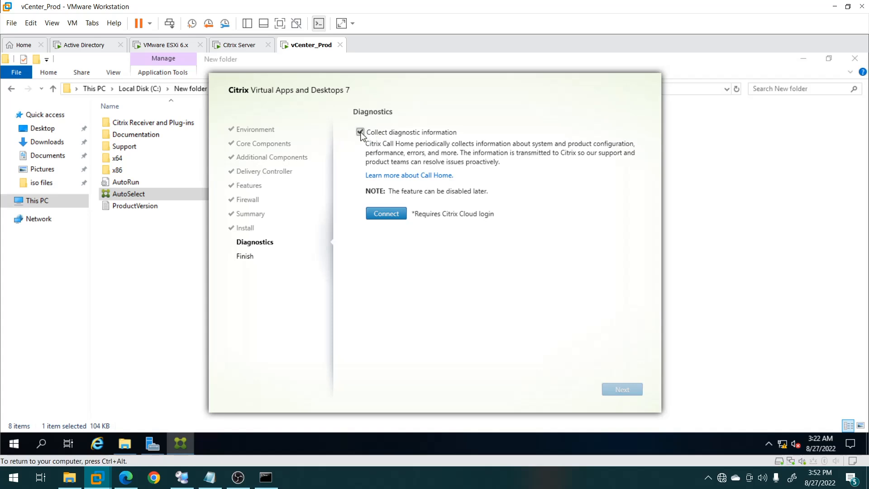
pyautogui.click(360, 132)
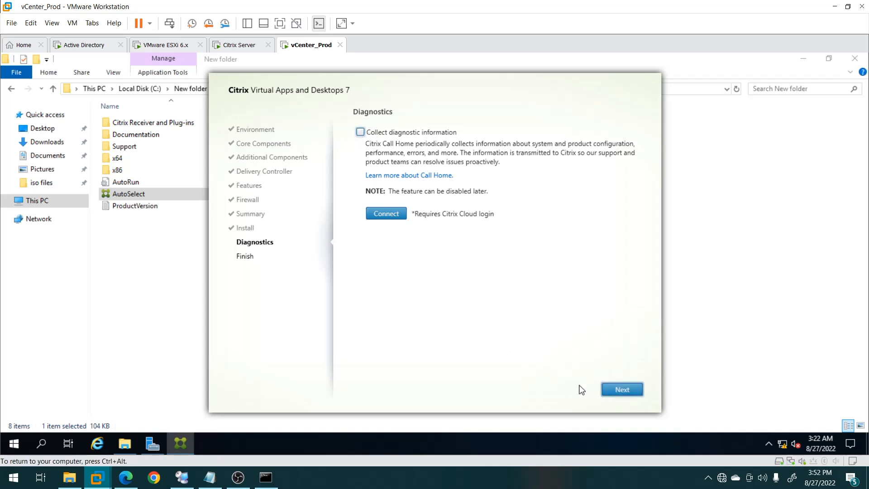
pyautogui.click(618, 393)
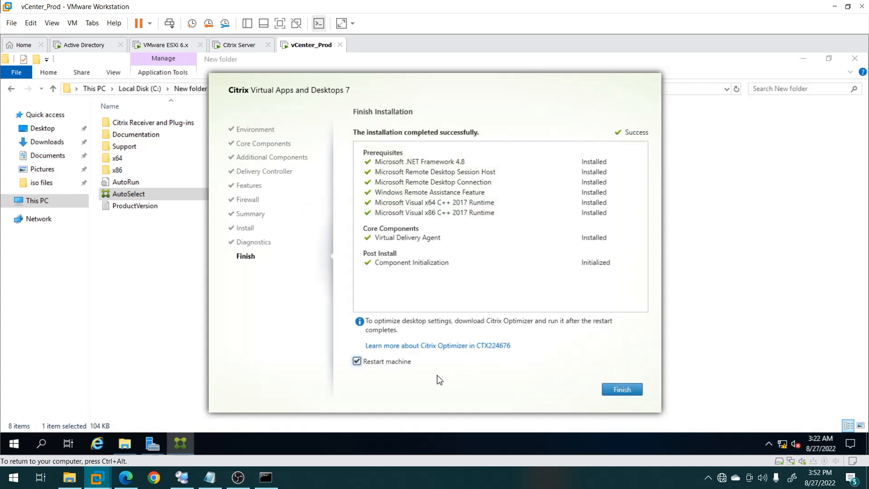
pyautogui.click(628, 390)
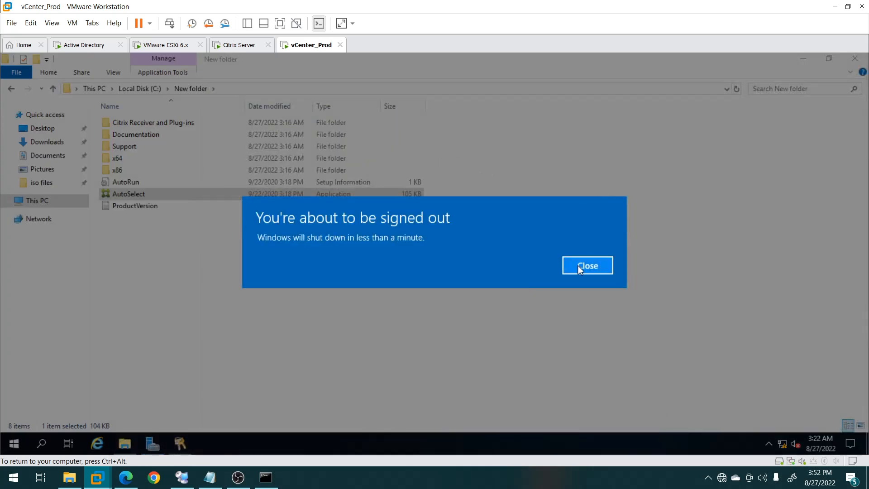
pyautogui.click(577, 265)
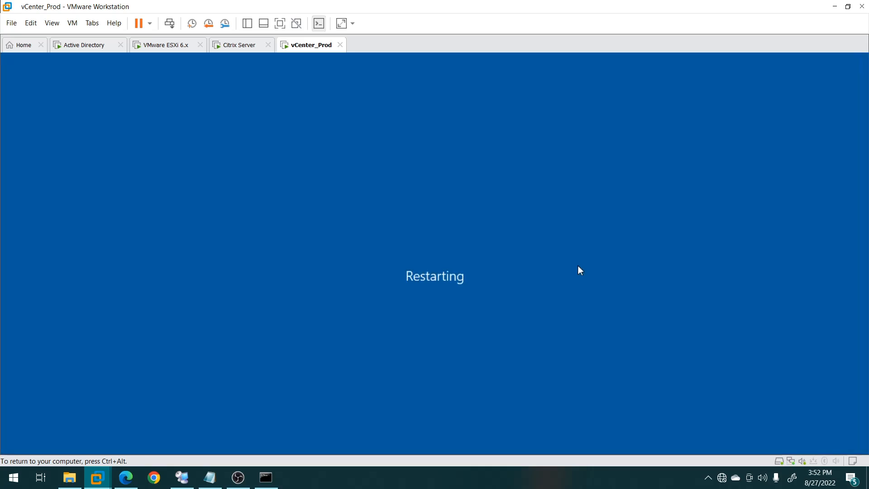